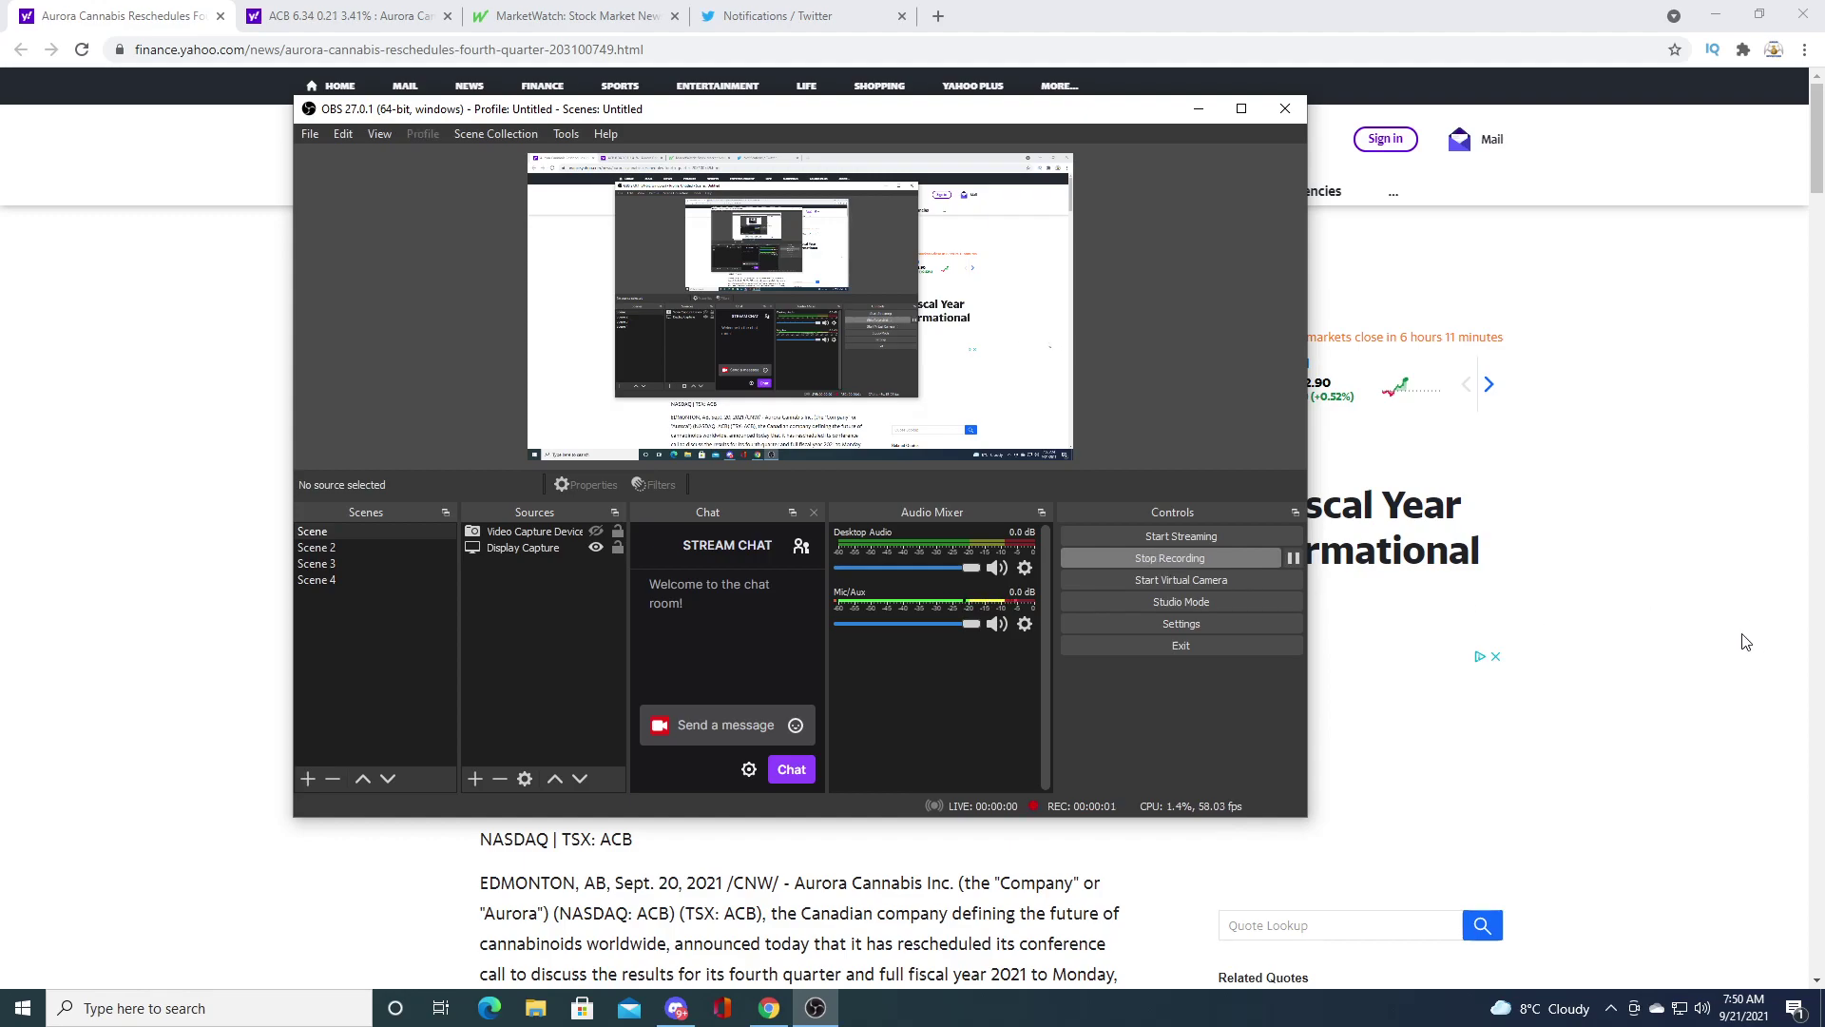
# - Bring the browser with the Aurora Cannabis rescheduling article in front of OBS
pyautogui.click(1742, 642)
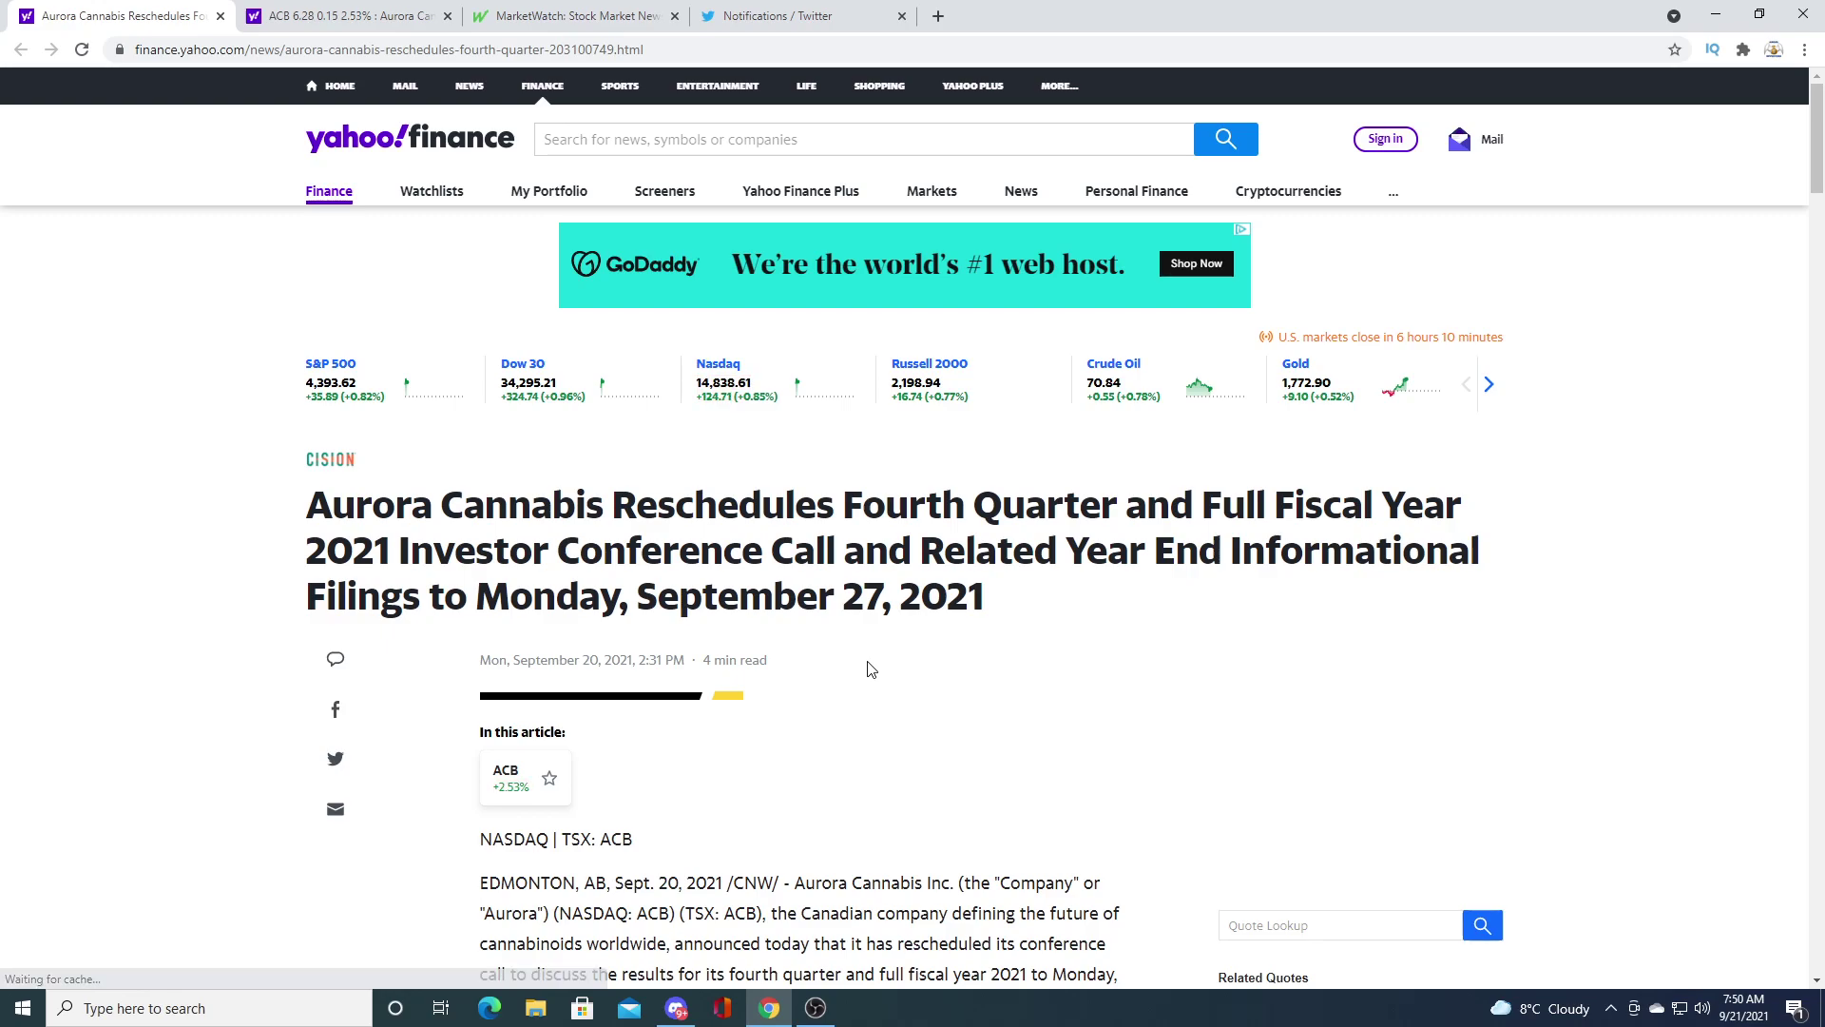
pyautogui.scroll(-6, 867, 669)
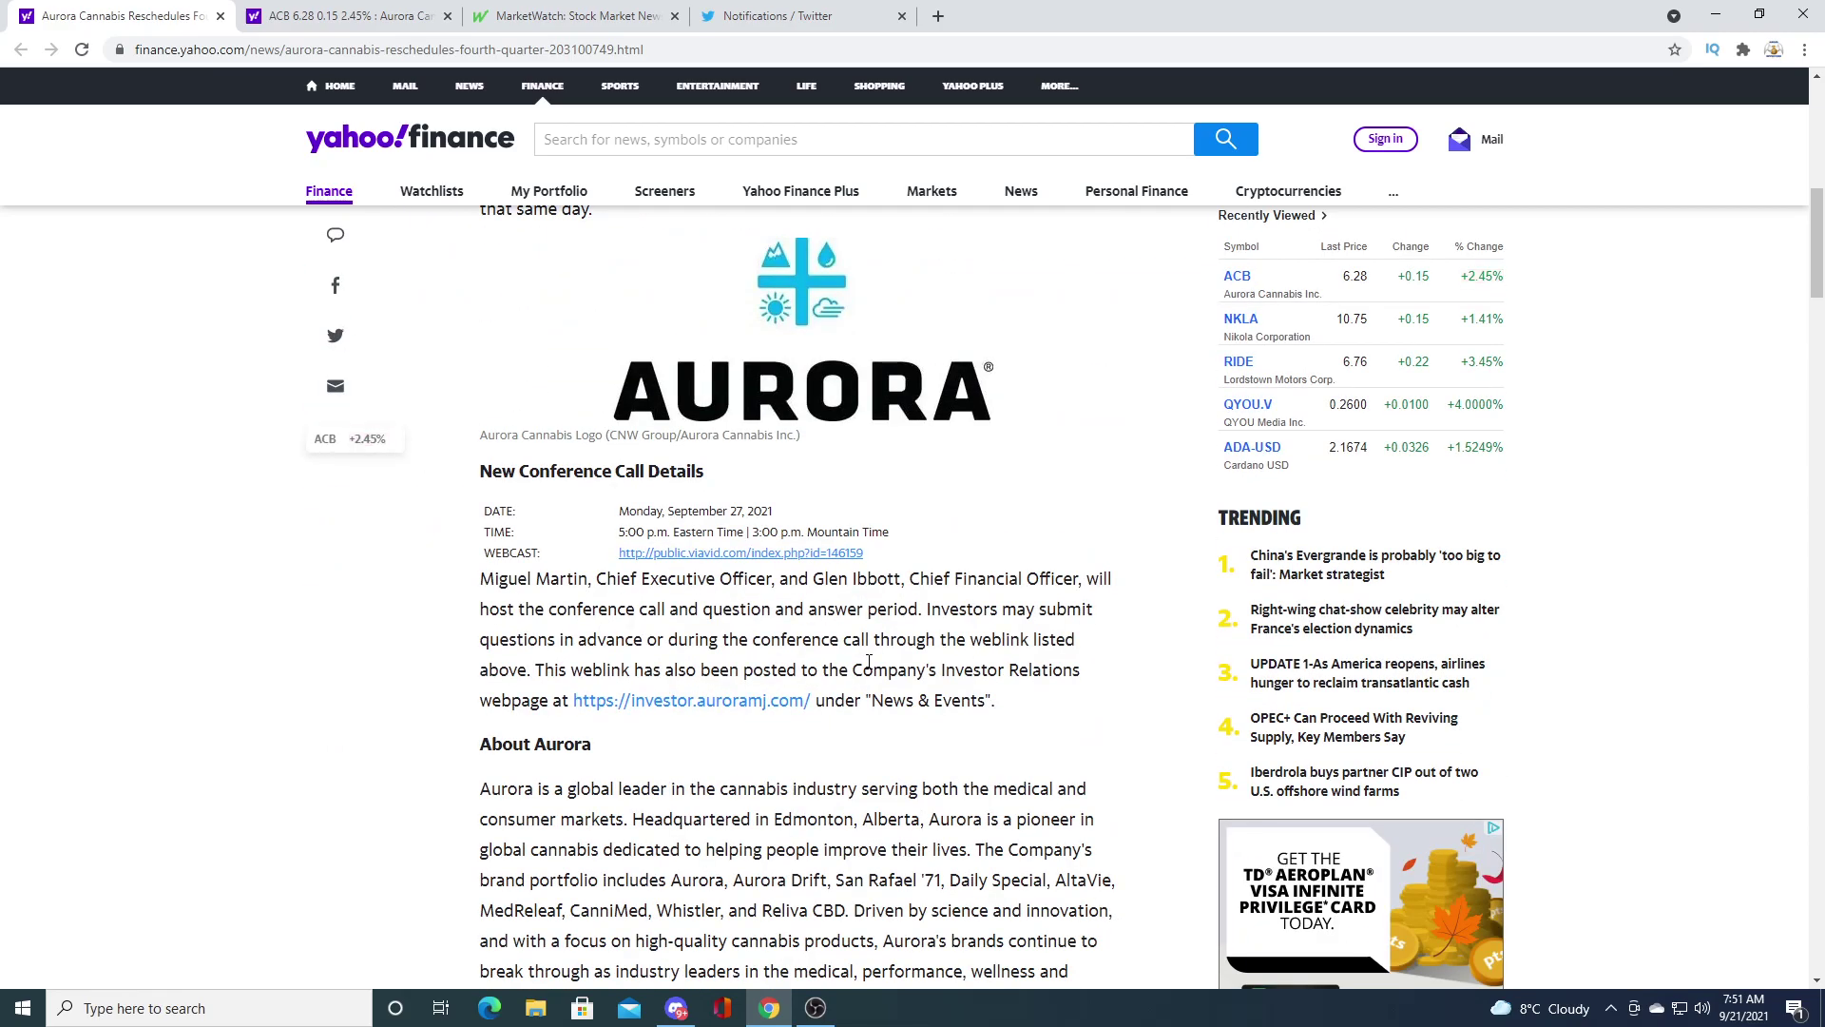
pyautogui.scroll(3, 865, 666)
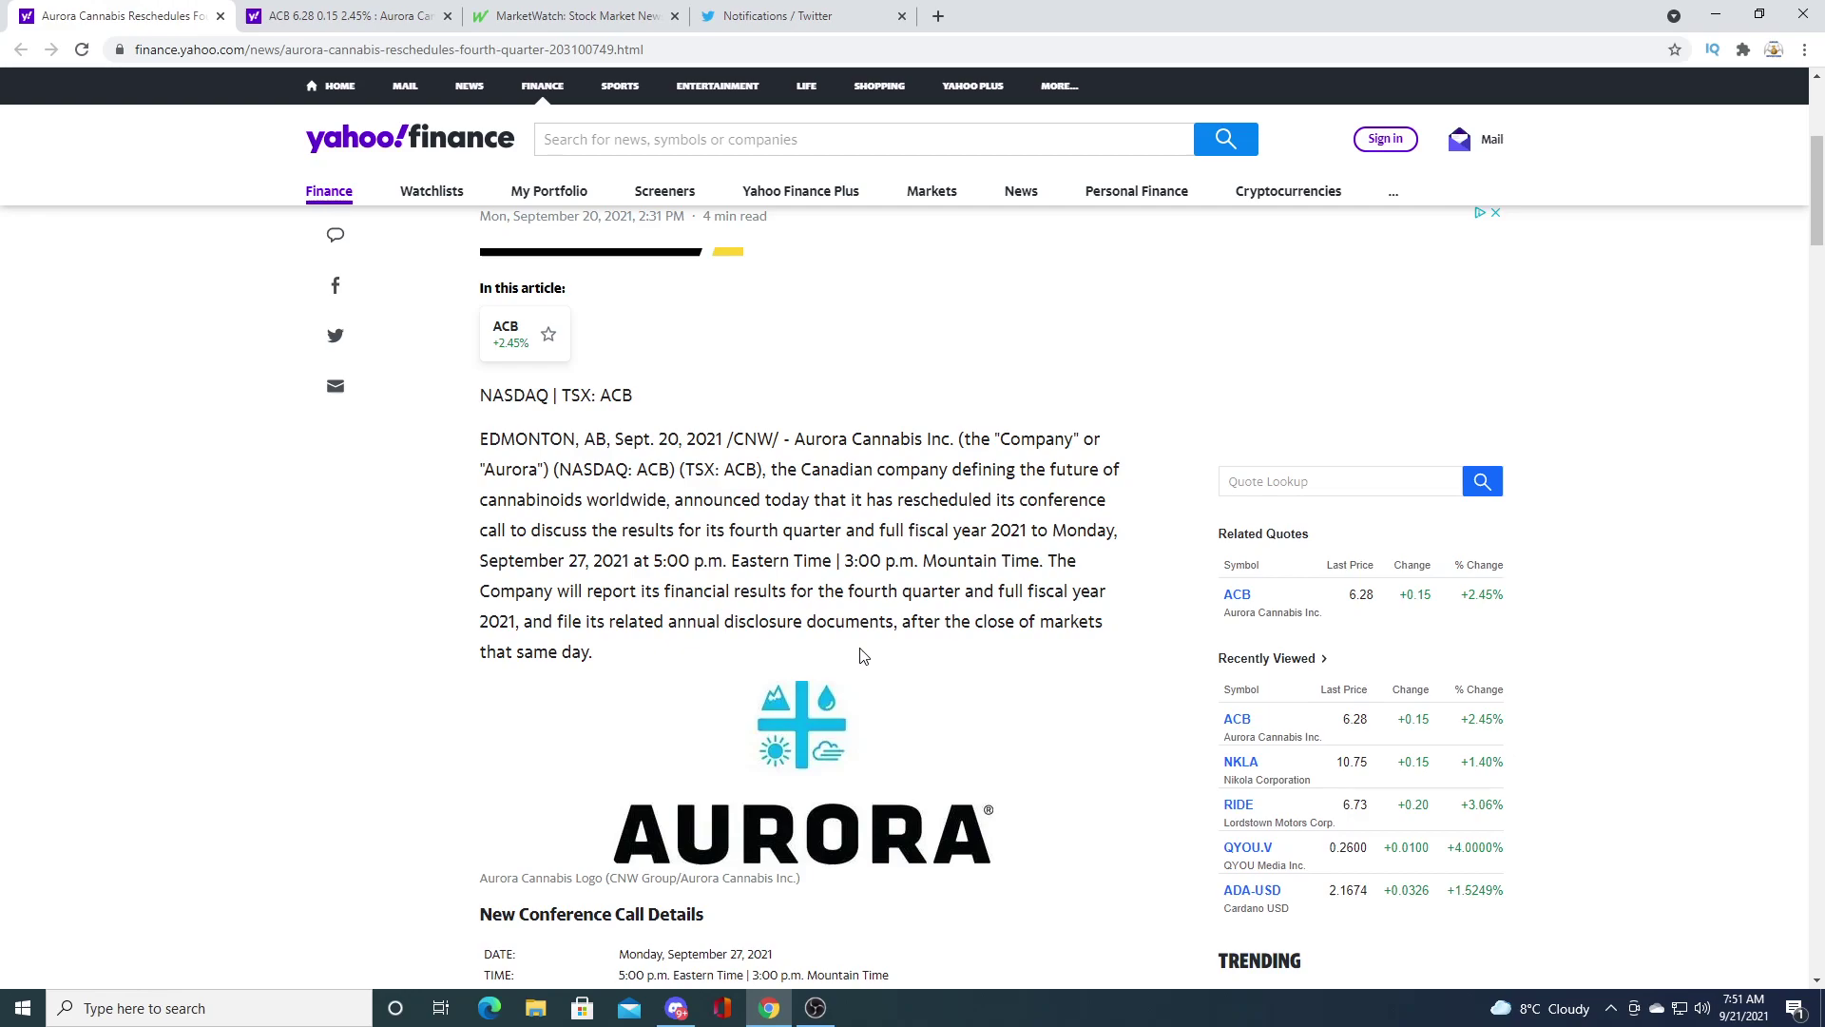
# - Switch to the ACB quote summary showing 6.28, up 2.45%
pyautogui.click(343, 16)
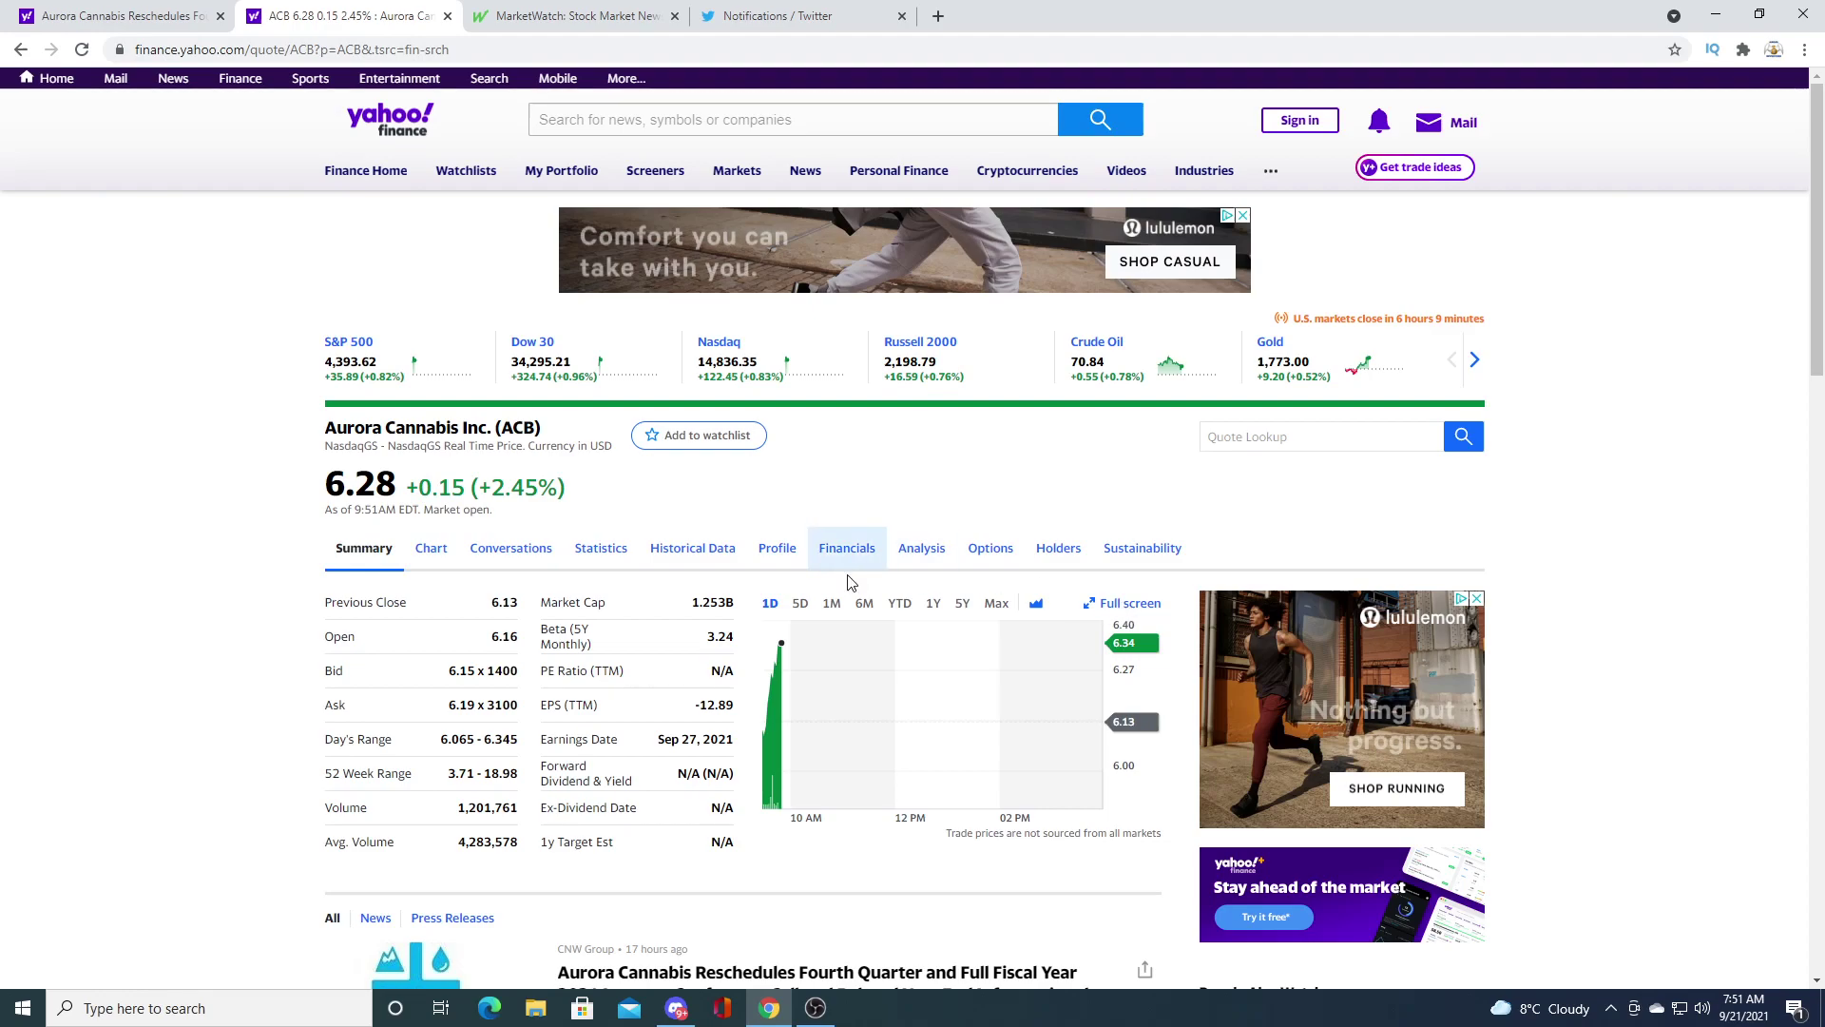
# - Show the interactive ACB chart with a 1Y range of daily prices
pyautogui.click(433, 549)
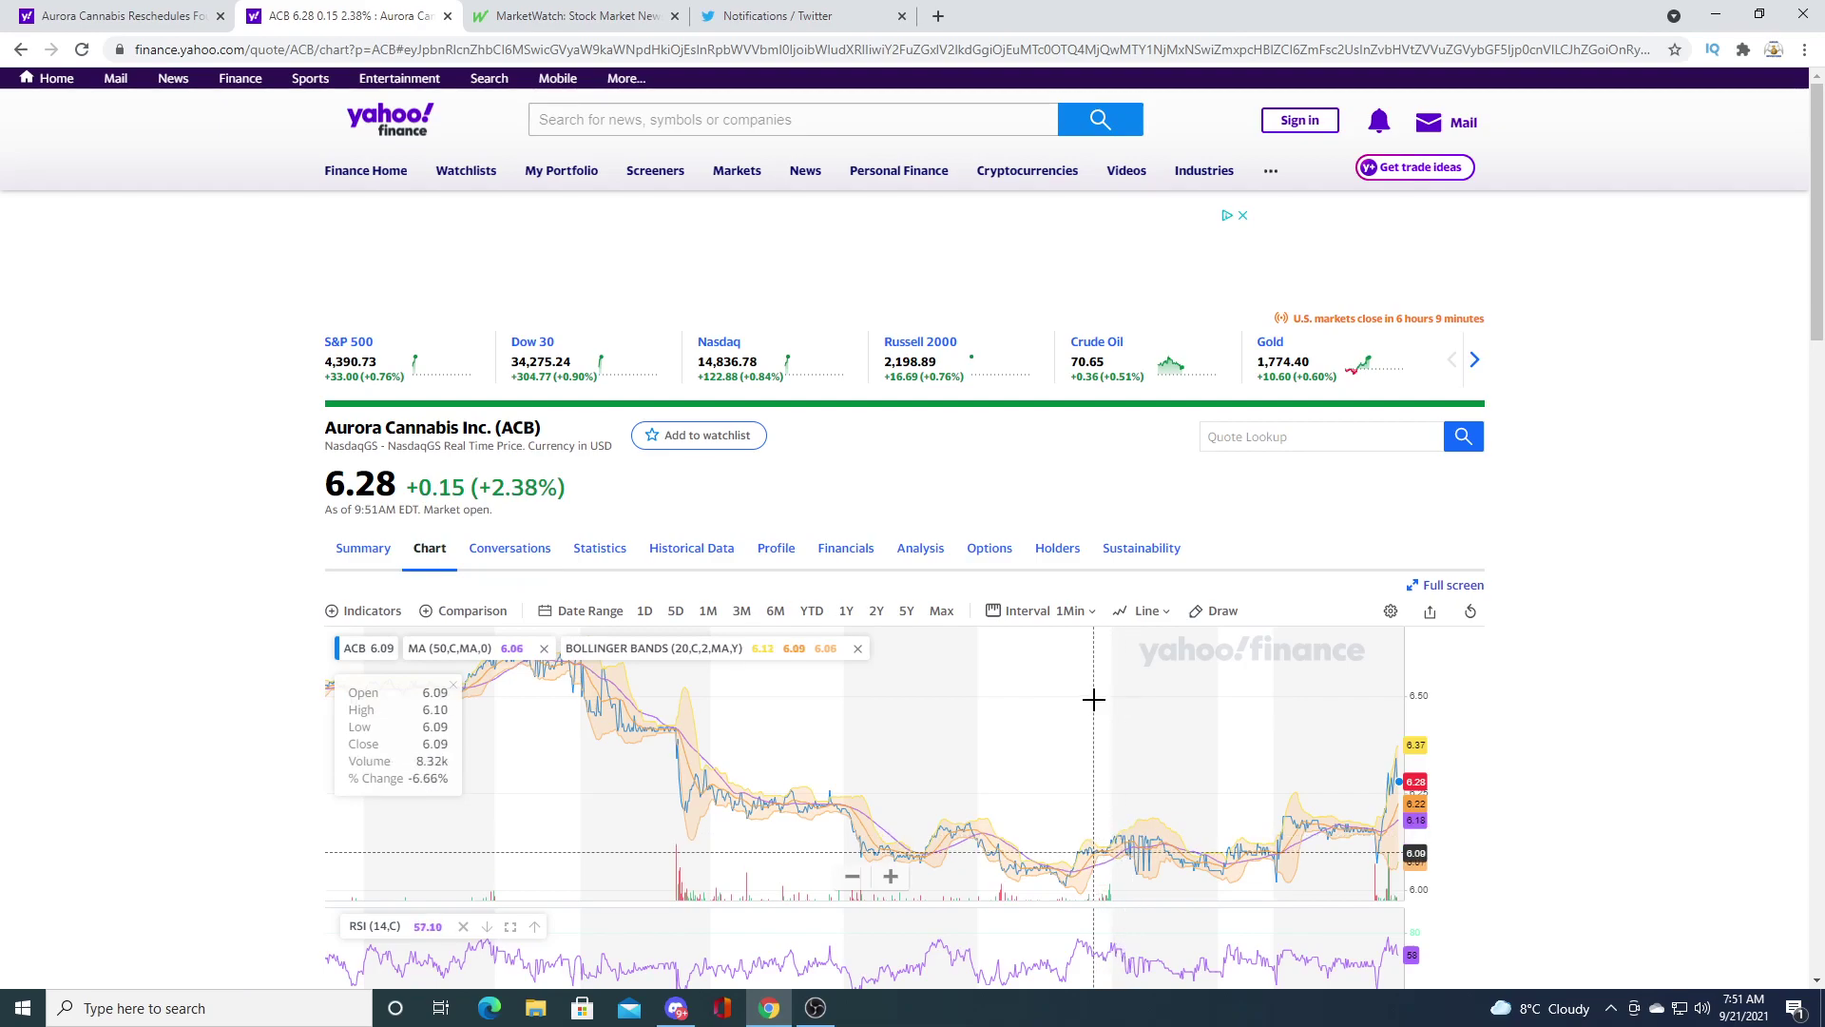
pyautogui.click(843, 612)
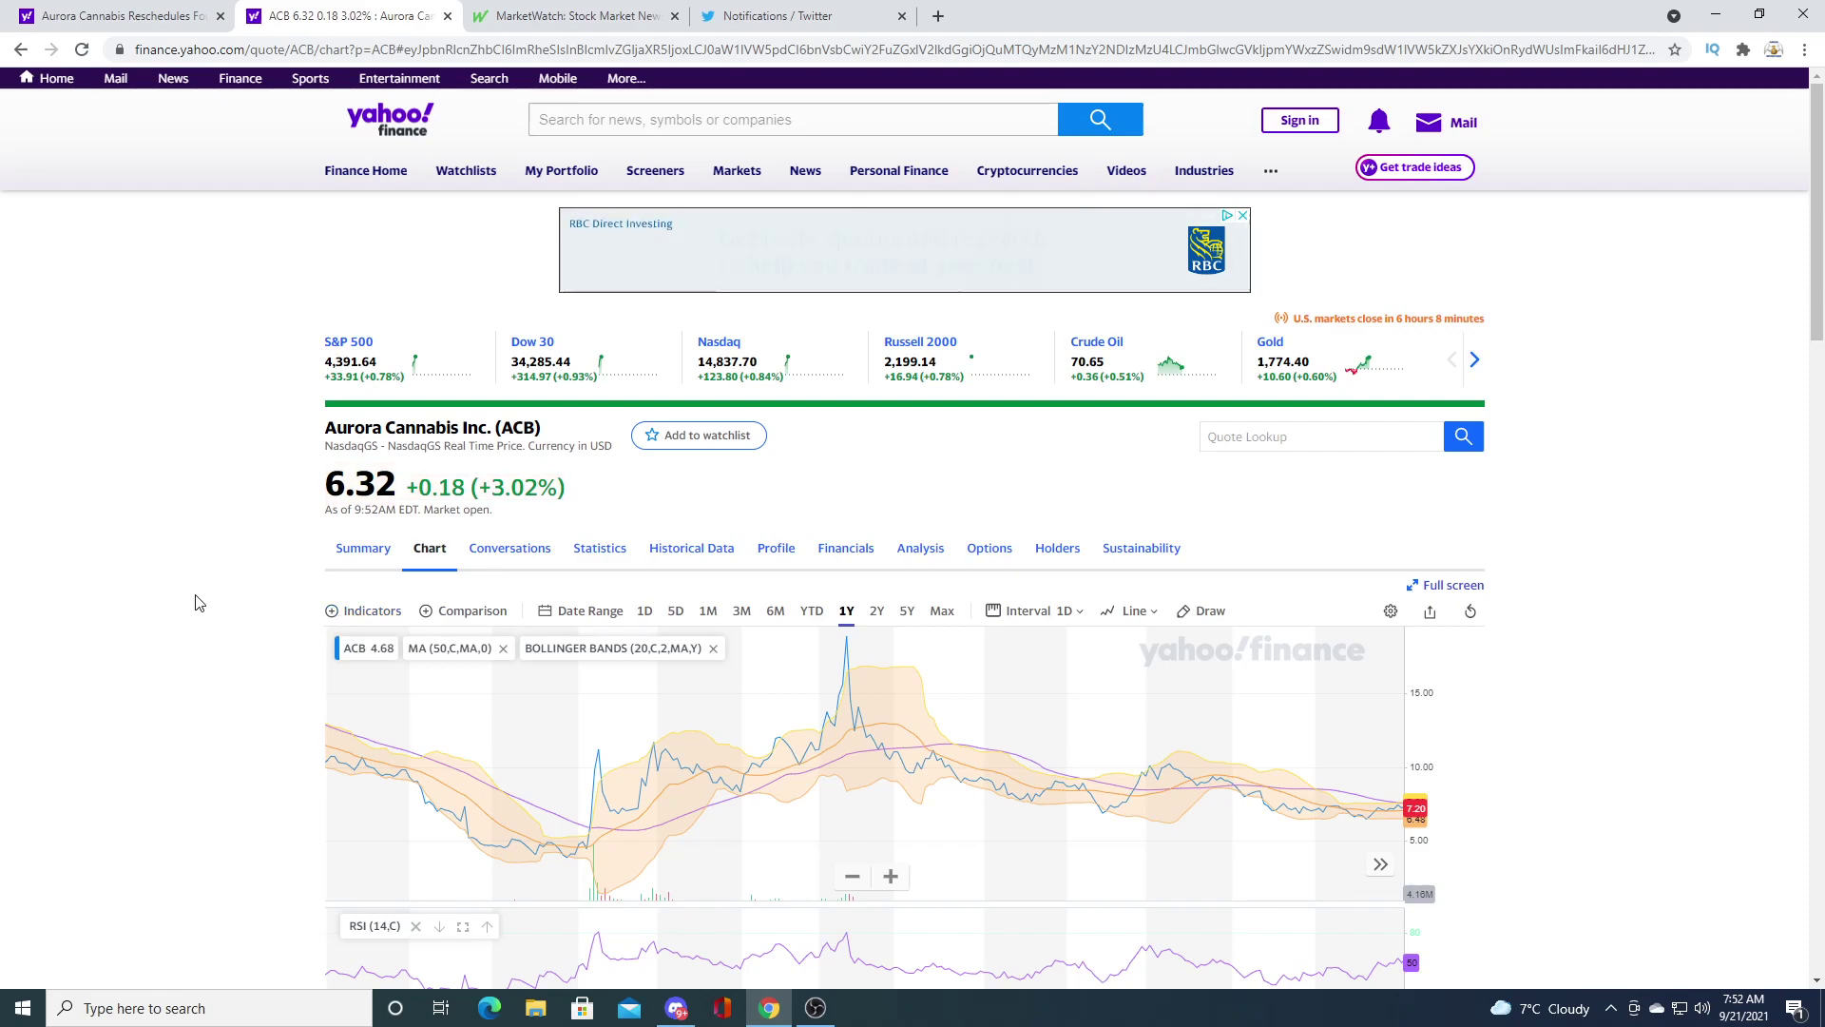
# - Dismiss the stray context menu and switch to the MarketWatch market overview tab
pyautogui.rightClick(225, 600)
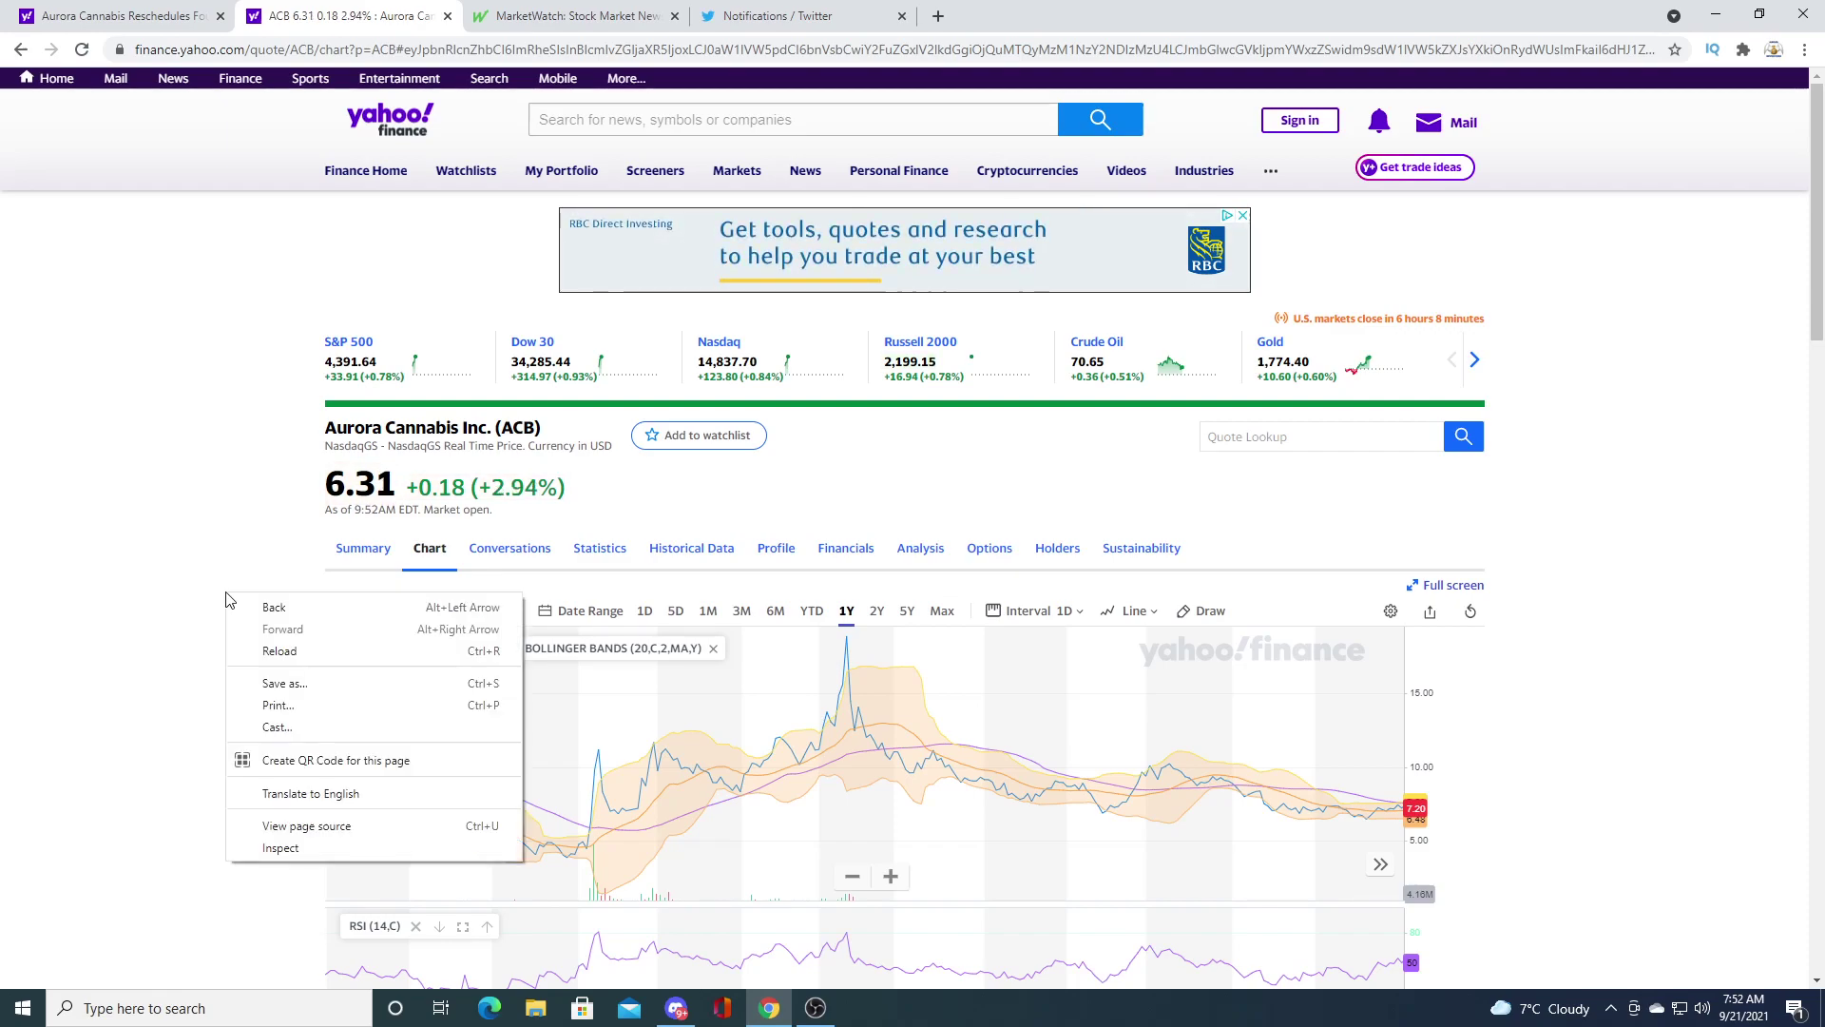
pyautogui.click(245, 556)
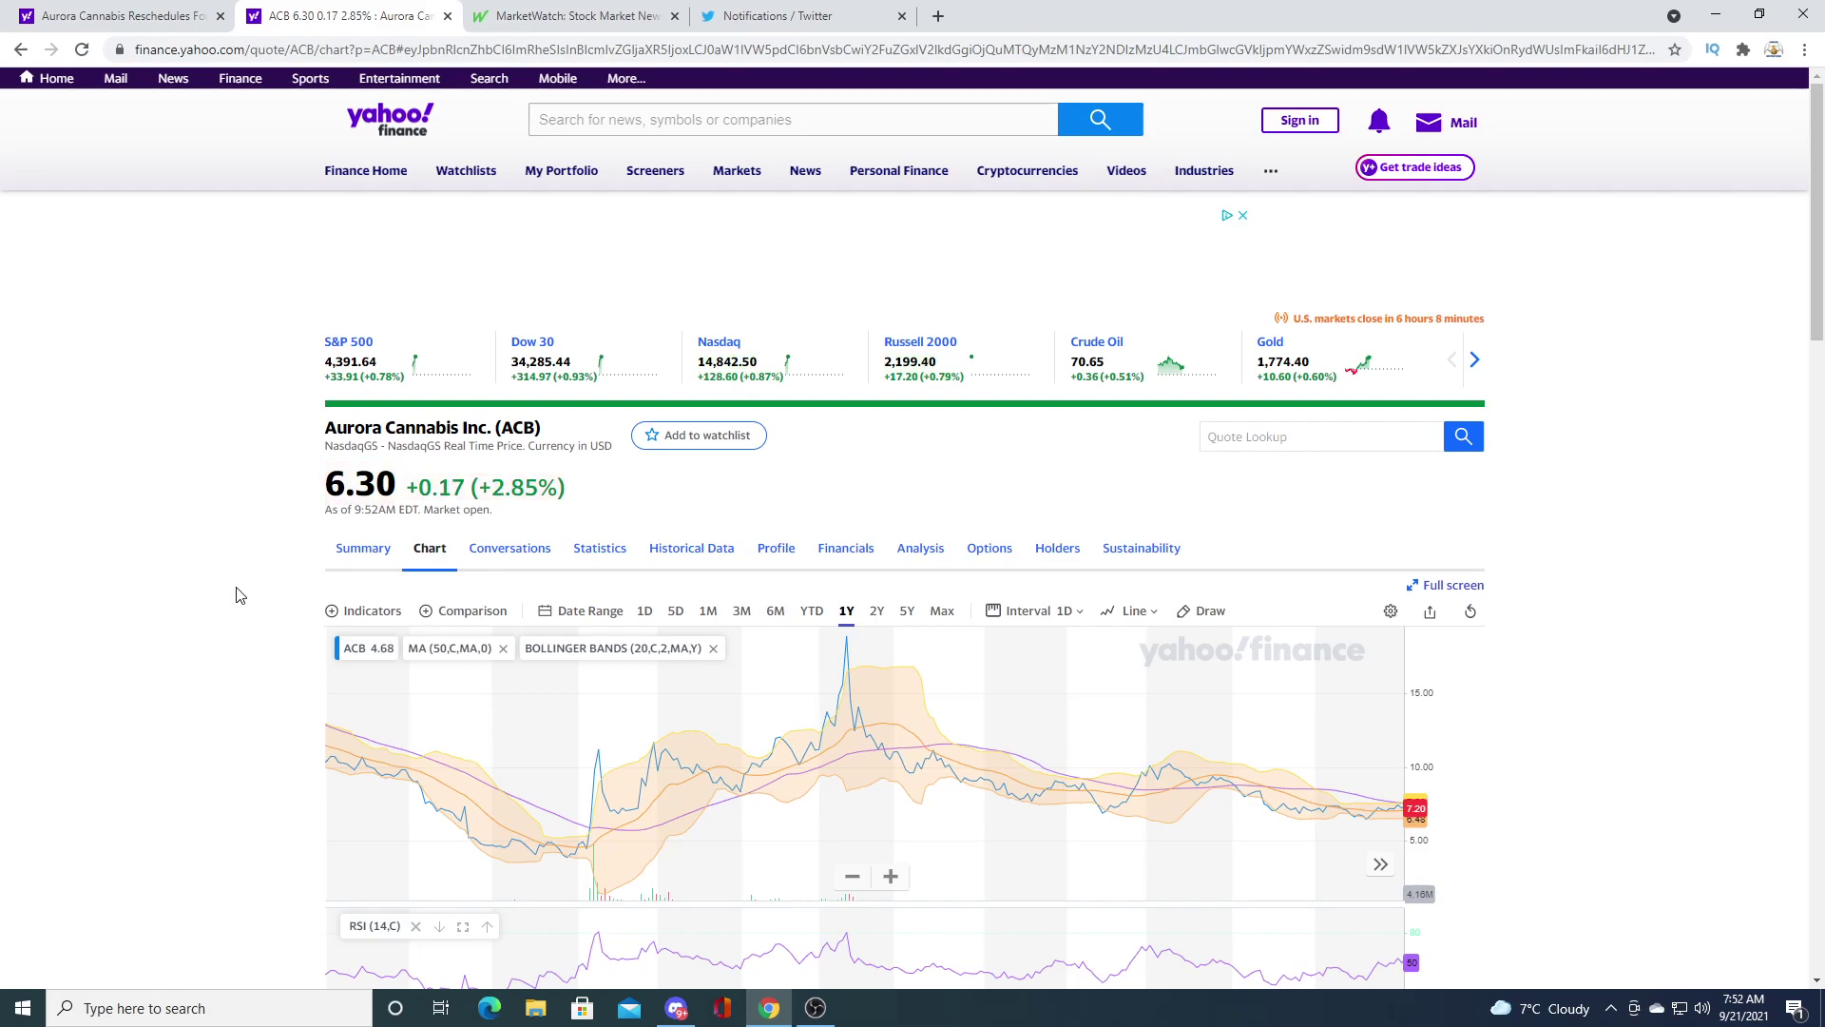
pyautogui.scroll(-3, 238, 593)
pyautogui.scroll(3, 239, 593)
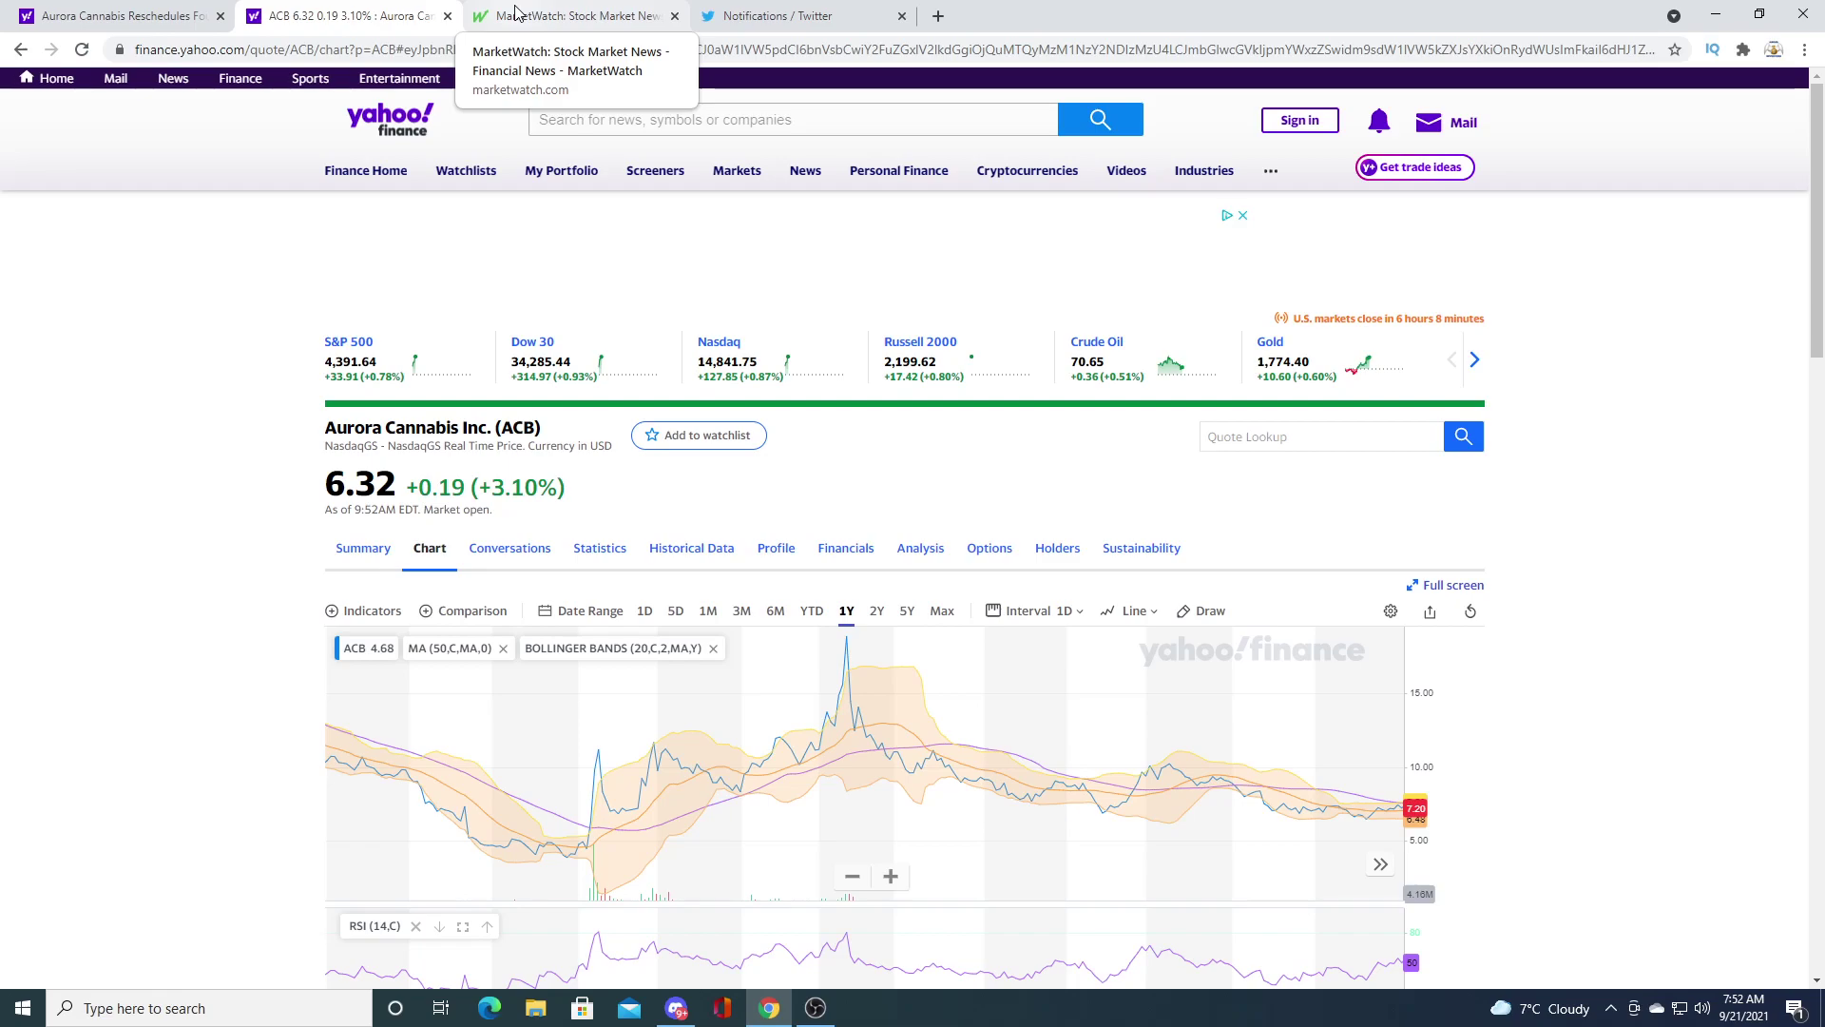
pyautogui.click(516, 13)
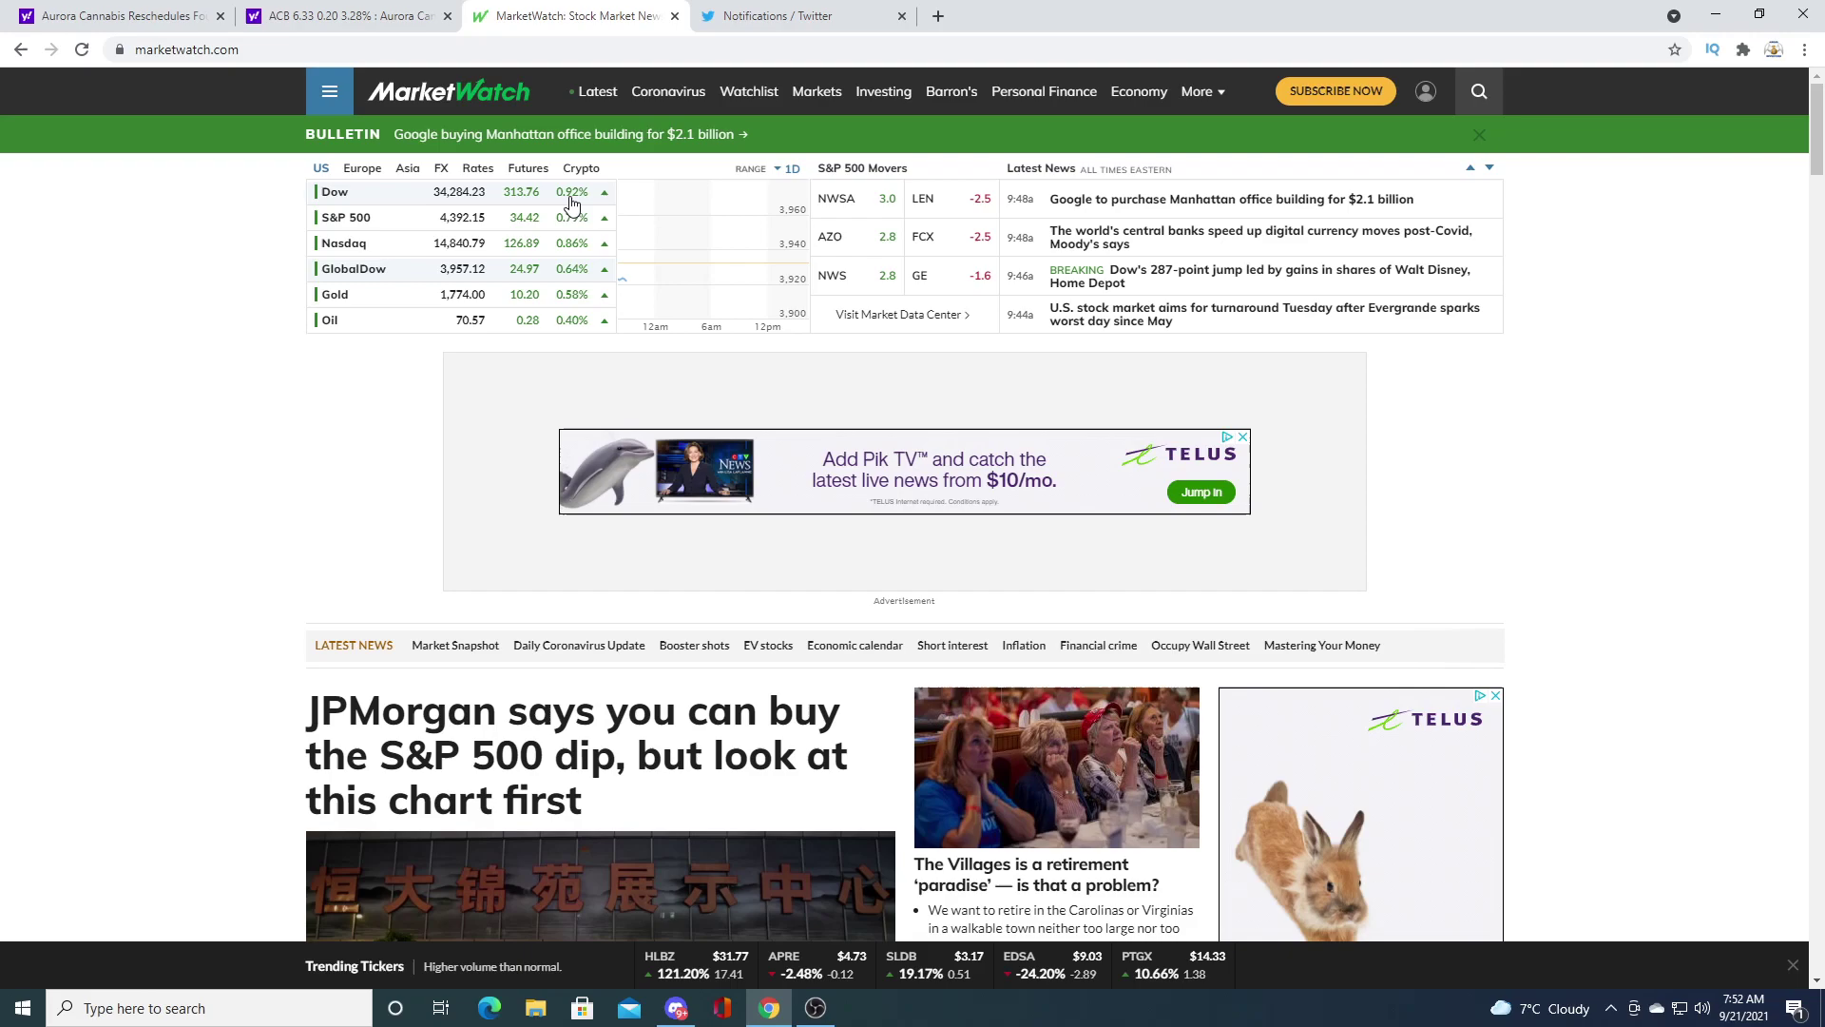
pyautogui.rightClick(553, 209)
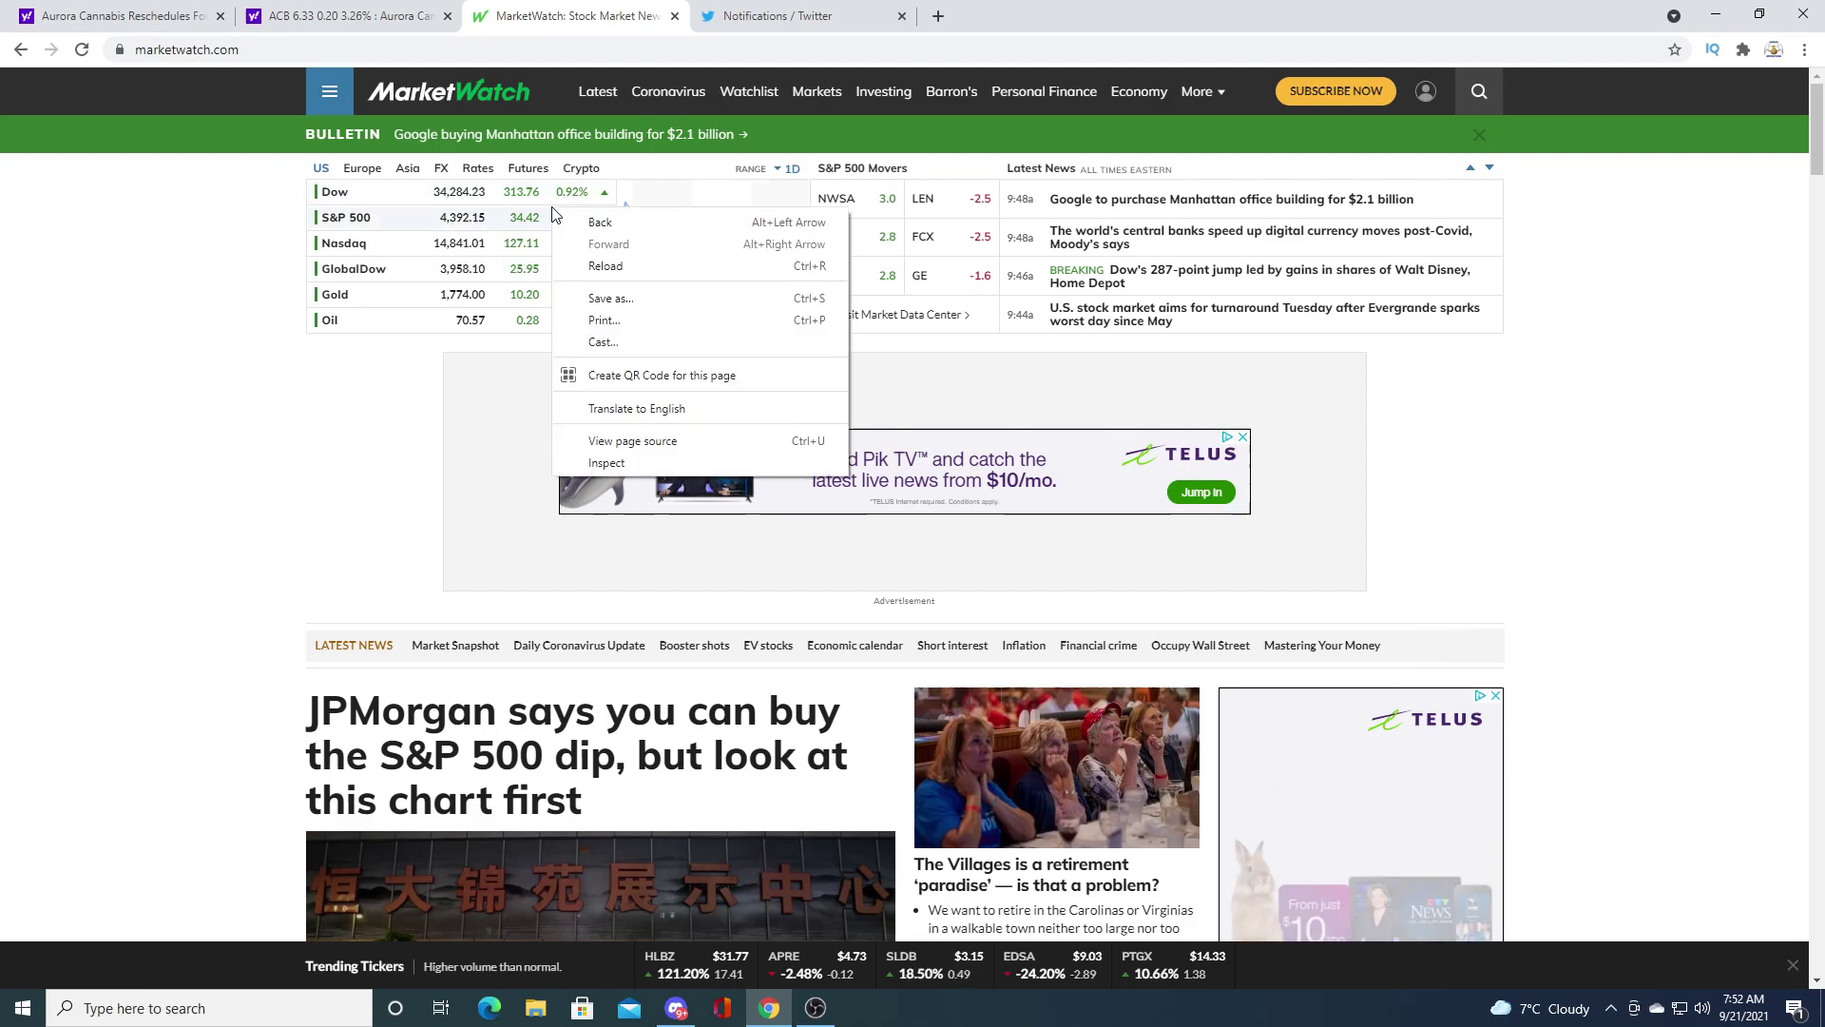
pyautogui.click(11, 225)
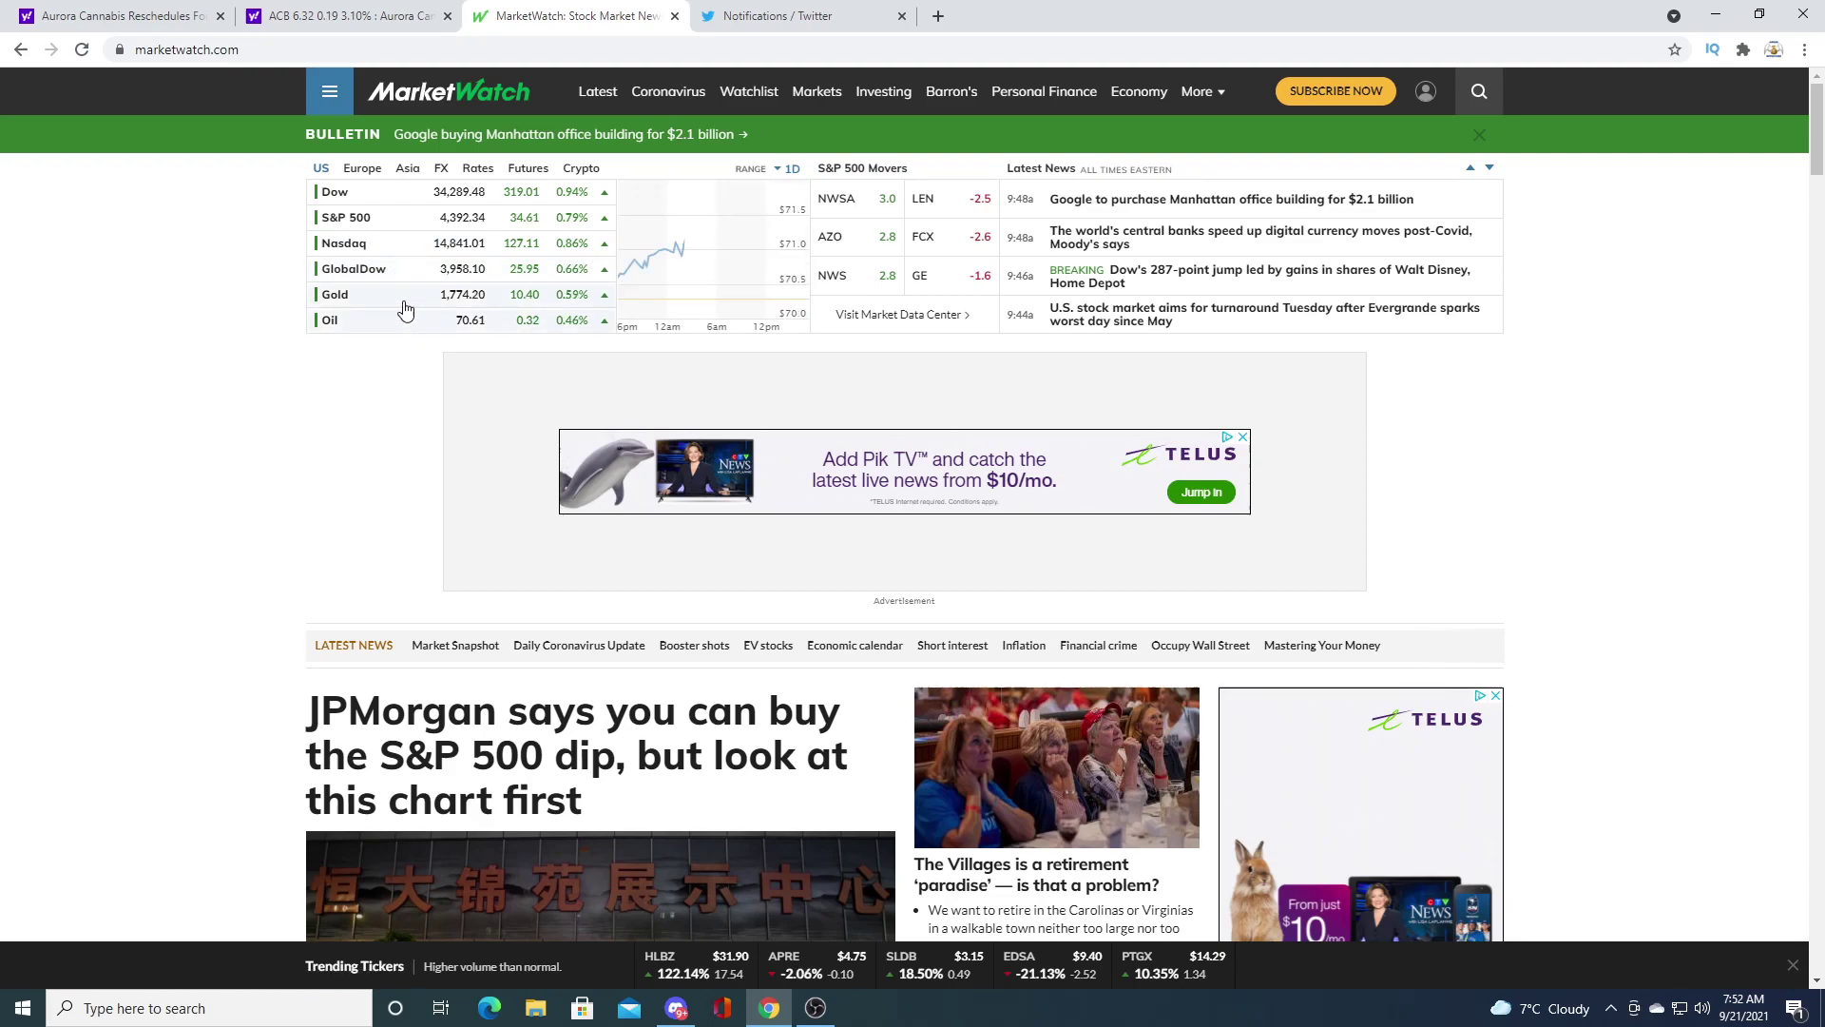
pyautogui.rightClick(462, 197)
pyautogui.click(216, 224)
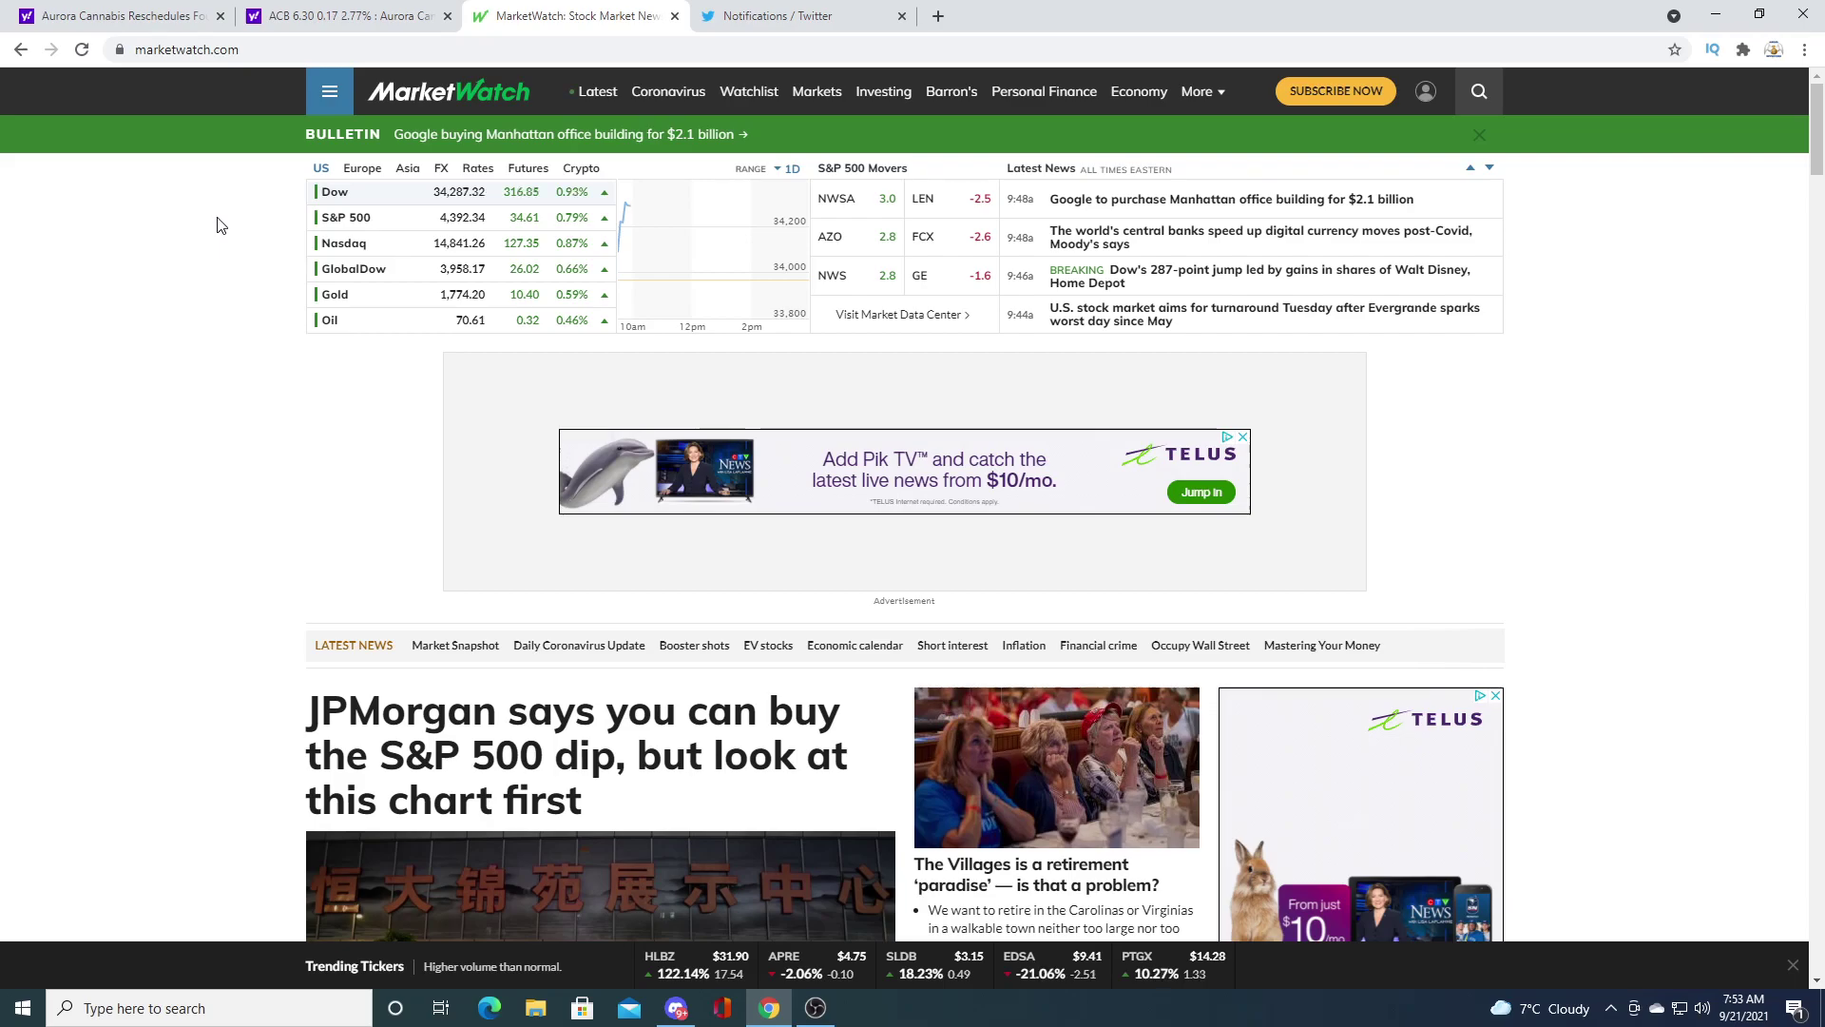
pyautogui.scroll(-3, 229, 215)
pyautogui.scroll(3, 231, 212)
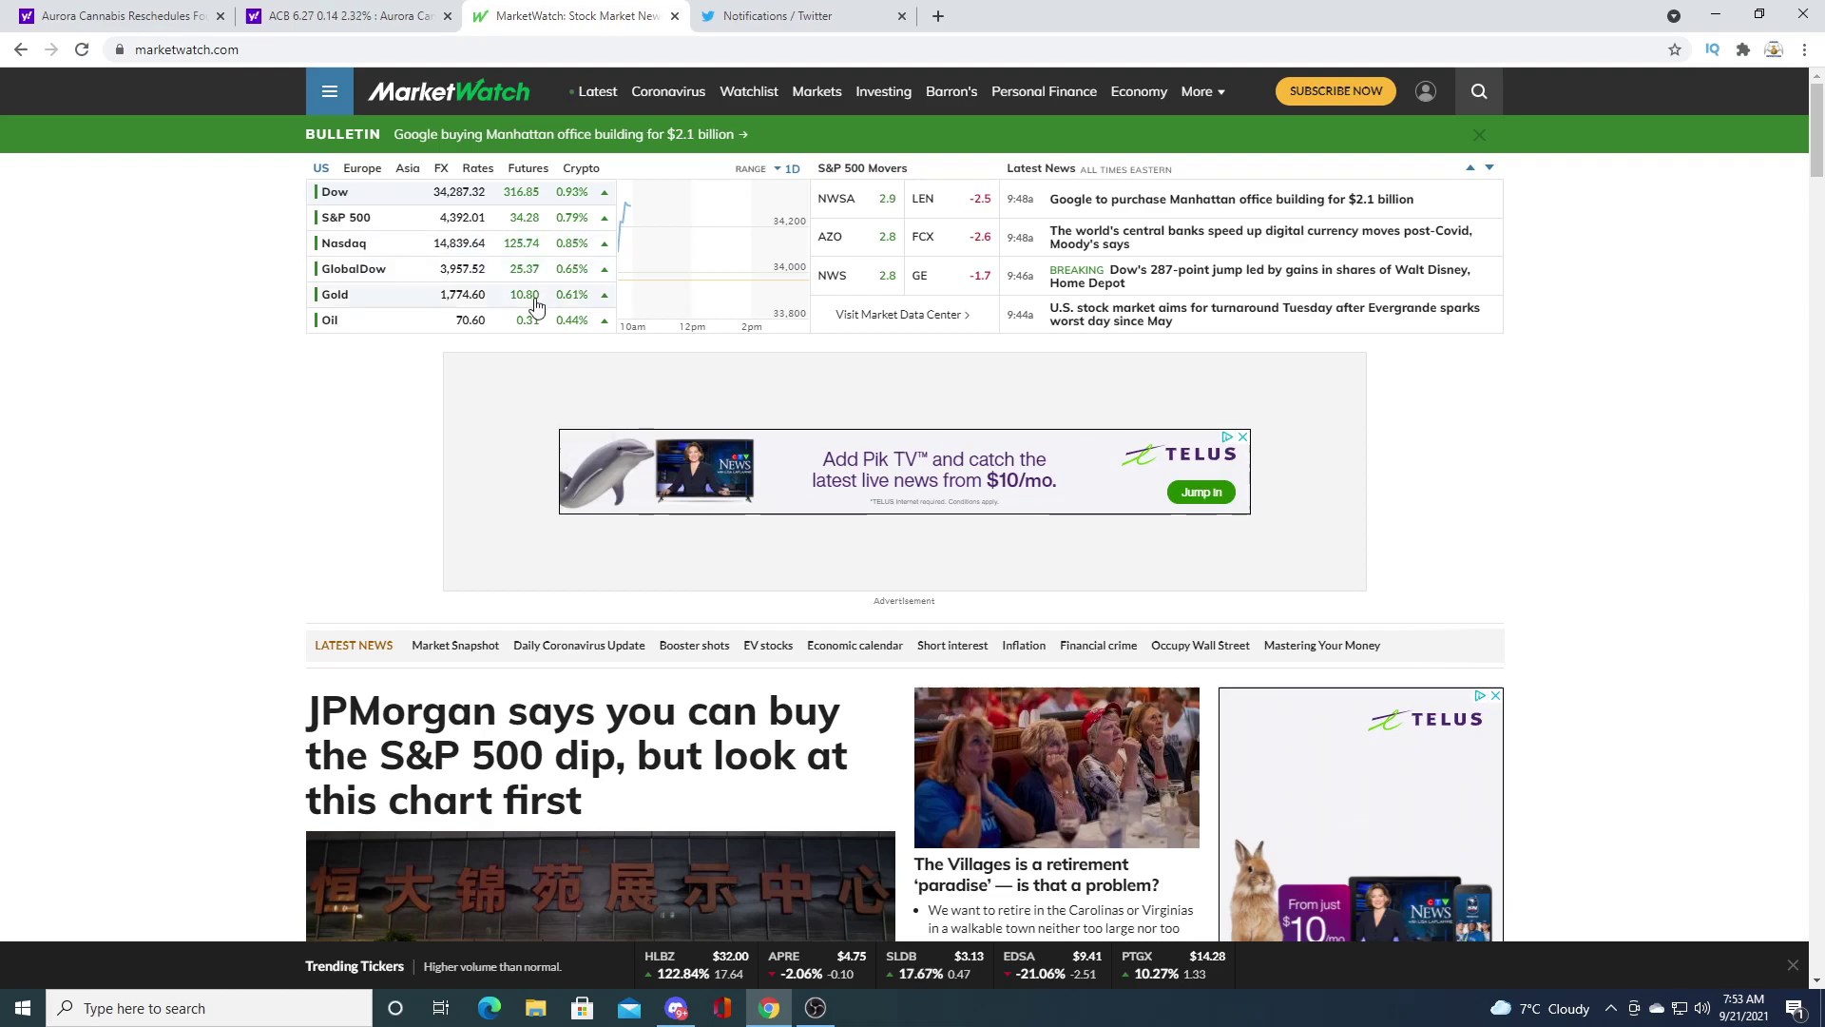
pyautogui.moveTo(456, 319)
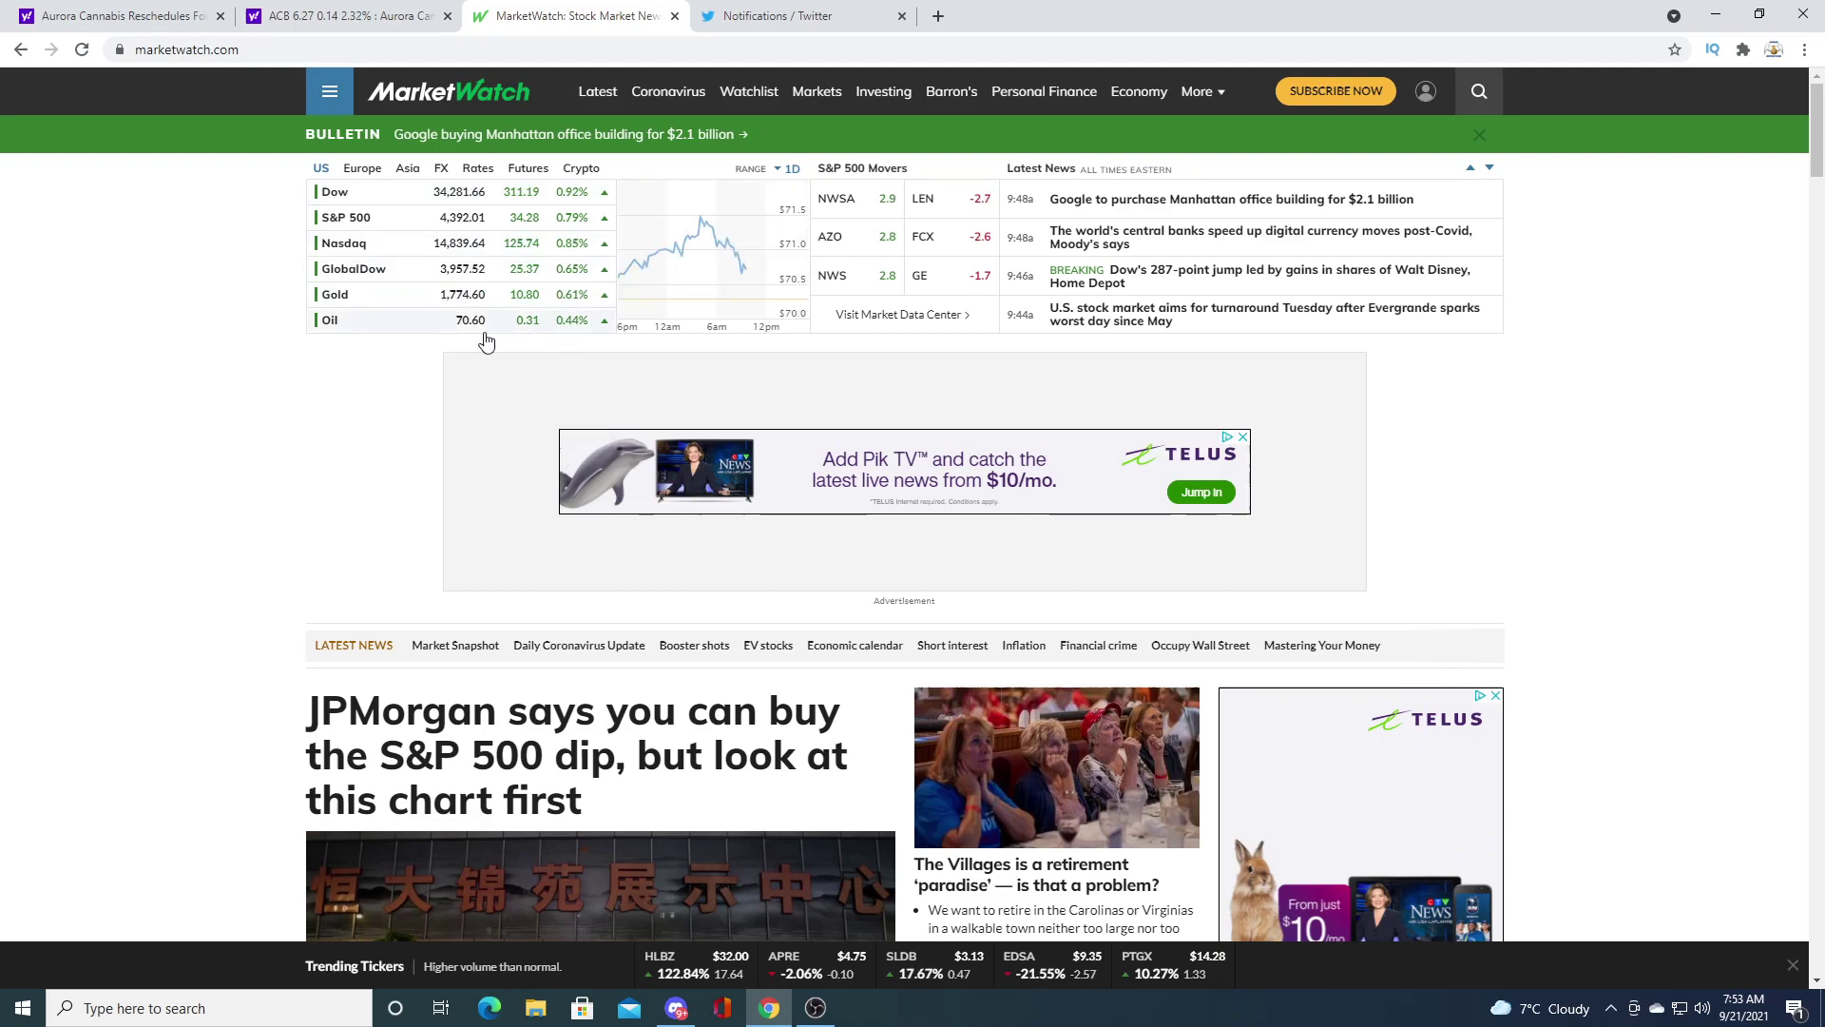
pyautogui.click(391, 12)
pyautogui.click(507, 17)
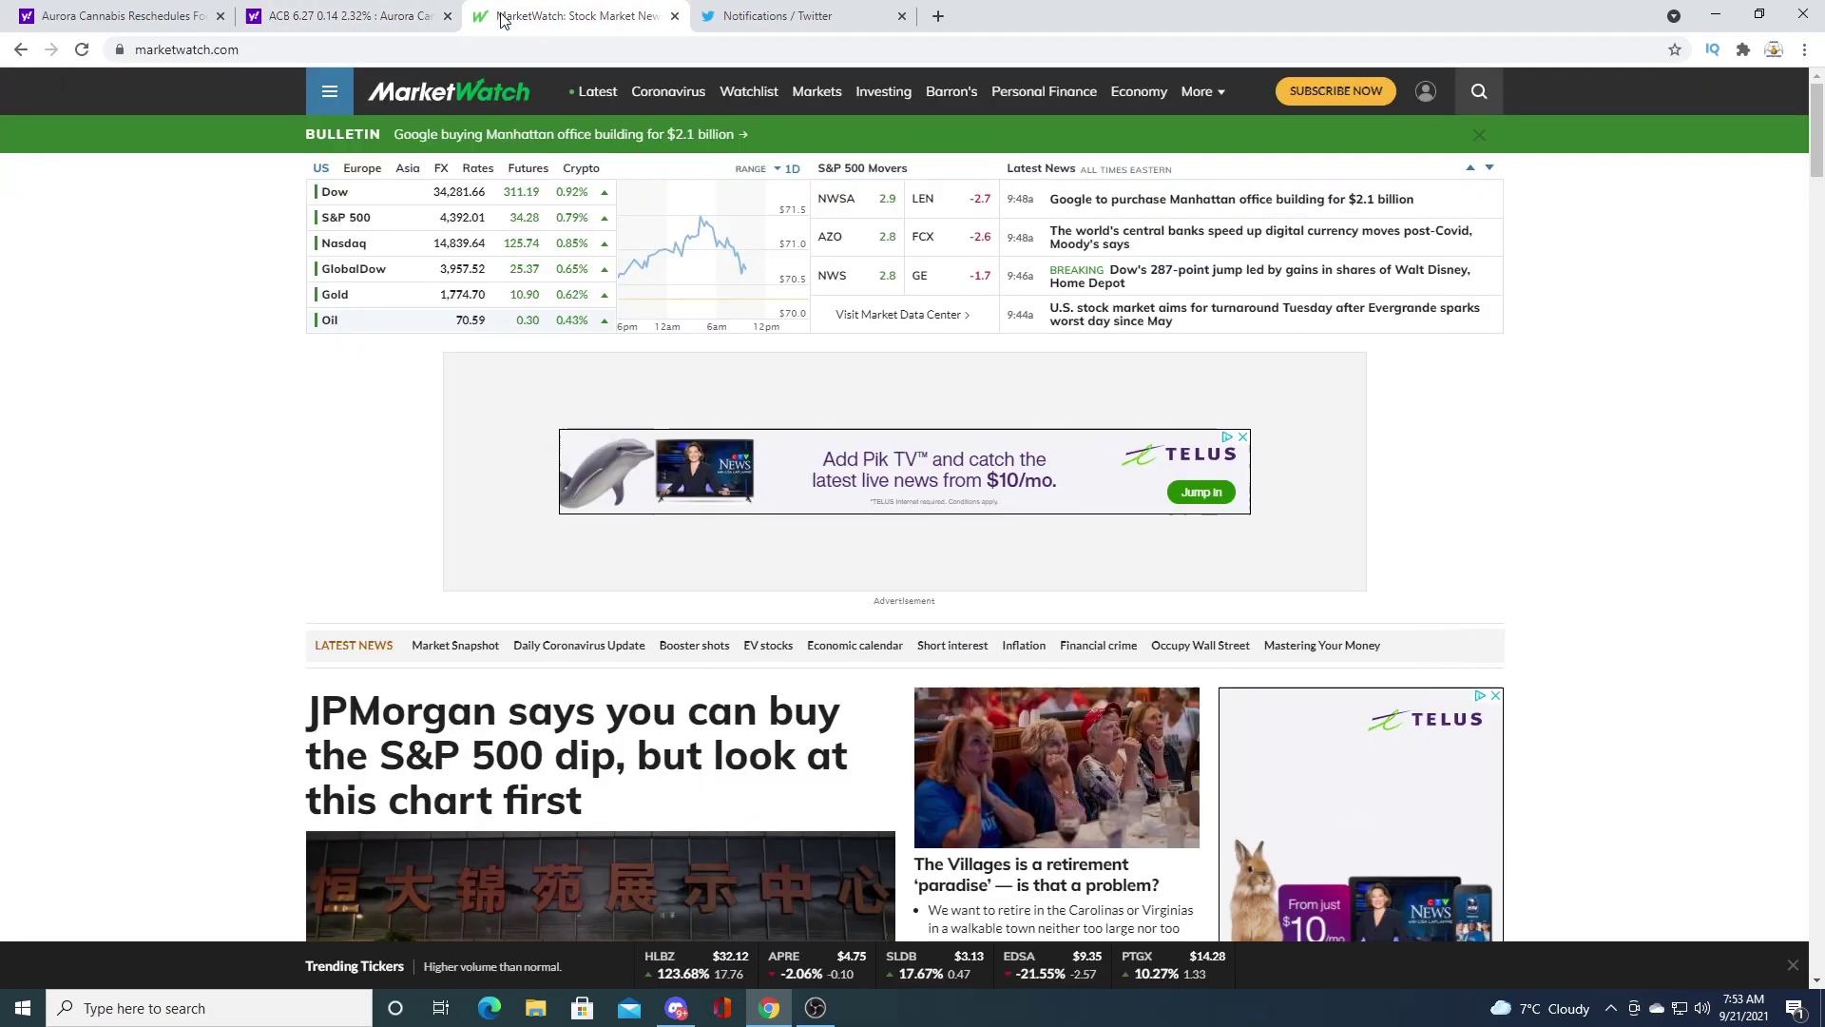
pyautogui.click(129, 15)
pyautogui.click(325, 20)
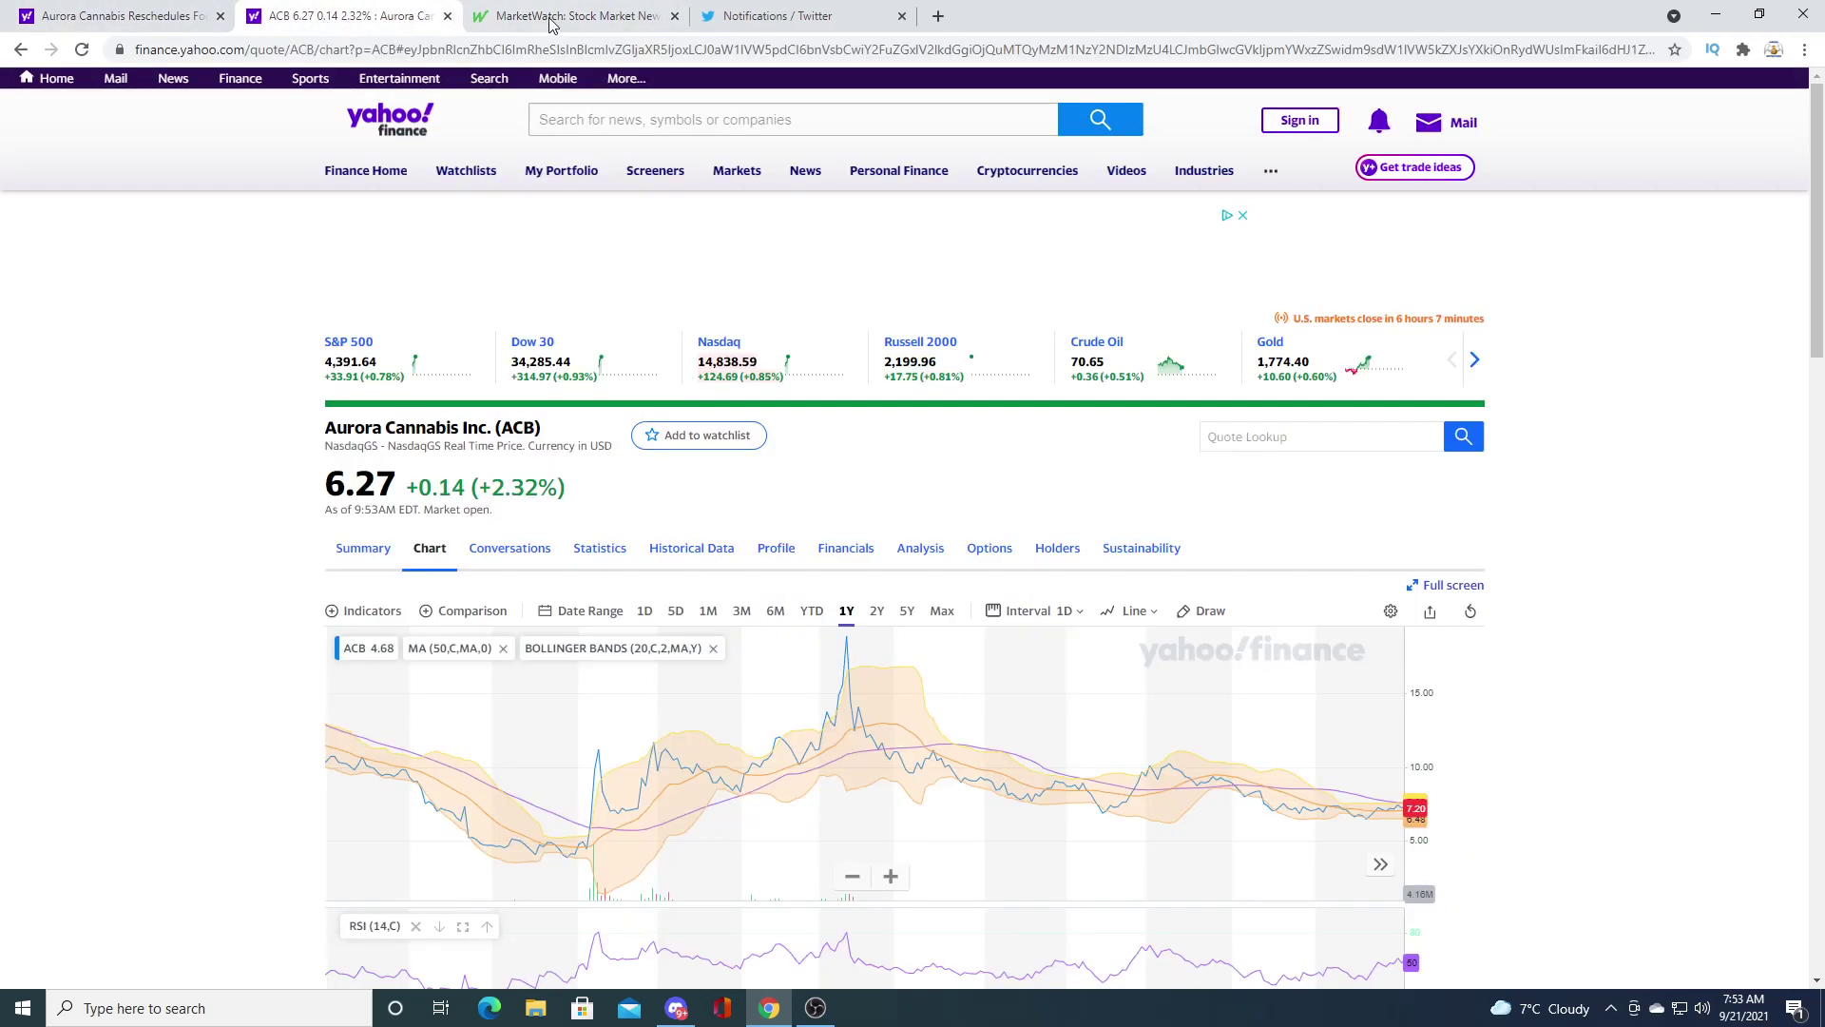
pyautogui.click(578, 16)
# - Restore the OBS recorder window over the MarketWatch homepage
pyautogui.click(811, 1008)
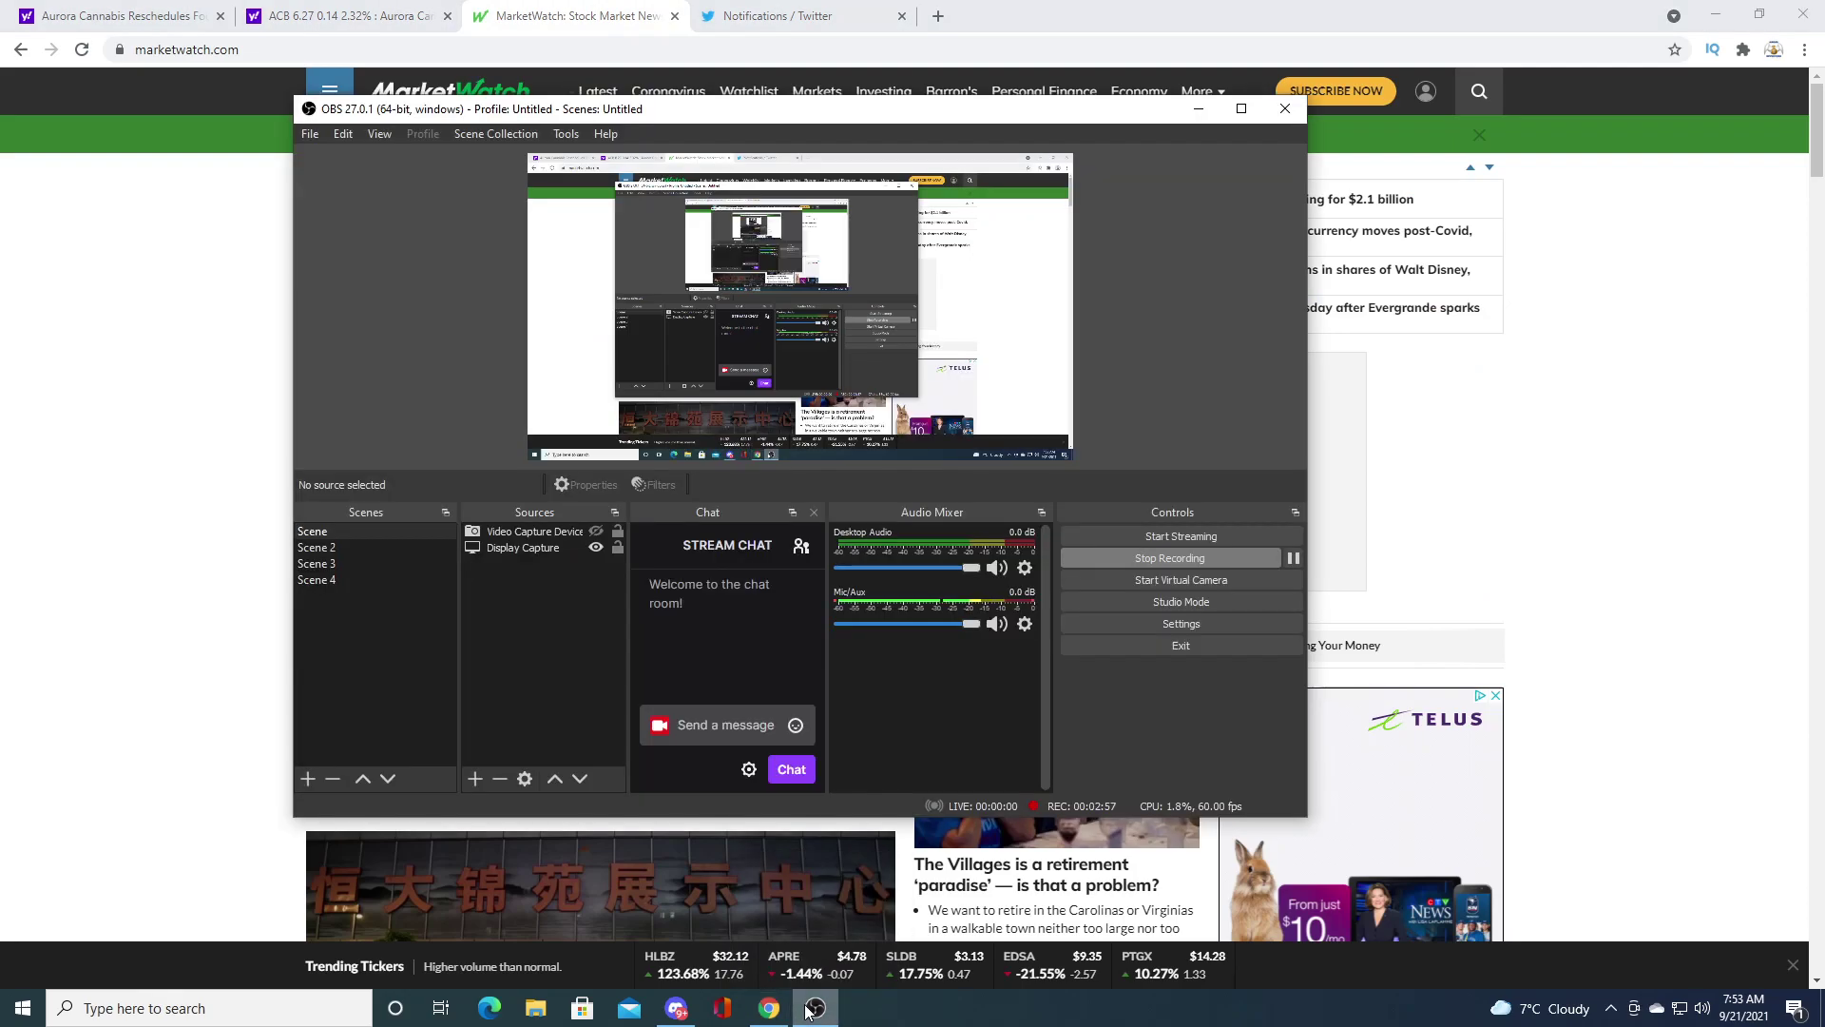